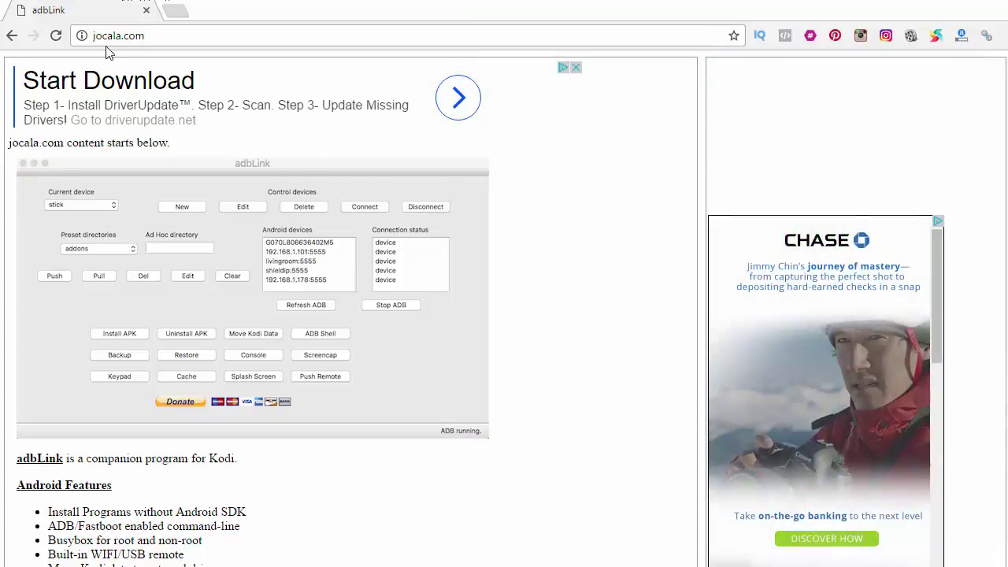
Download the adbLink 2.07 installer for Windows from jocala.com, using the primary download mirror on the file host
left_click(141, 36)
left_click(167, 39)
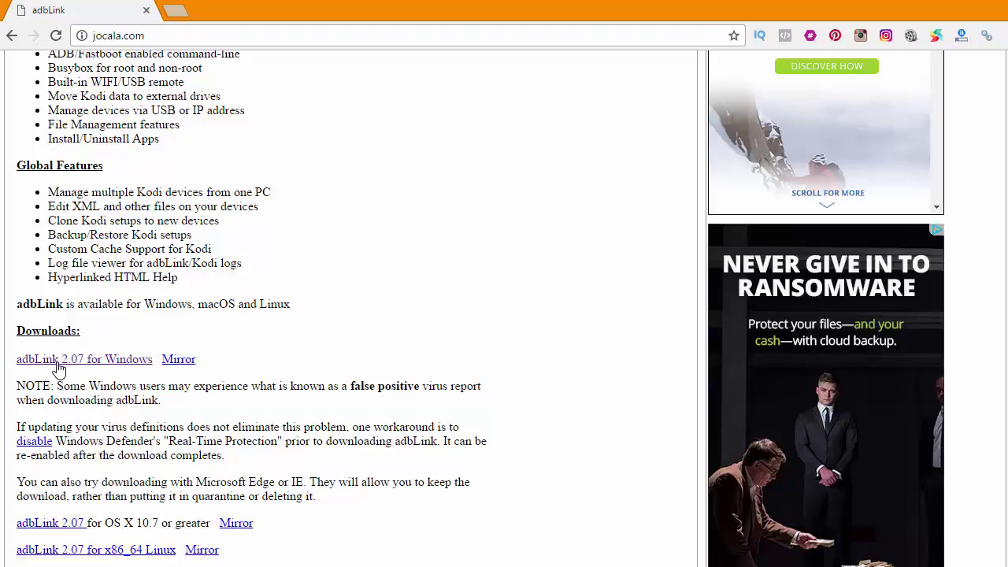
left_click(60, 369)
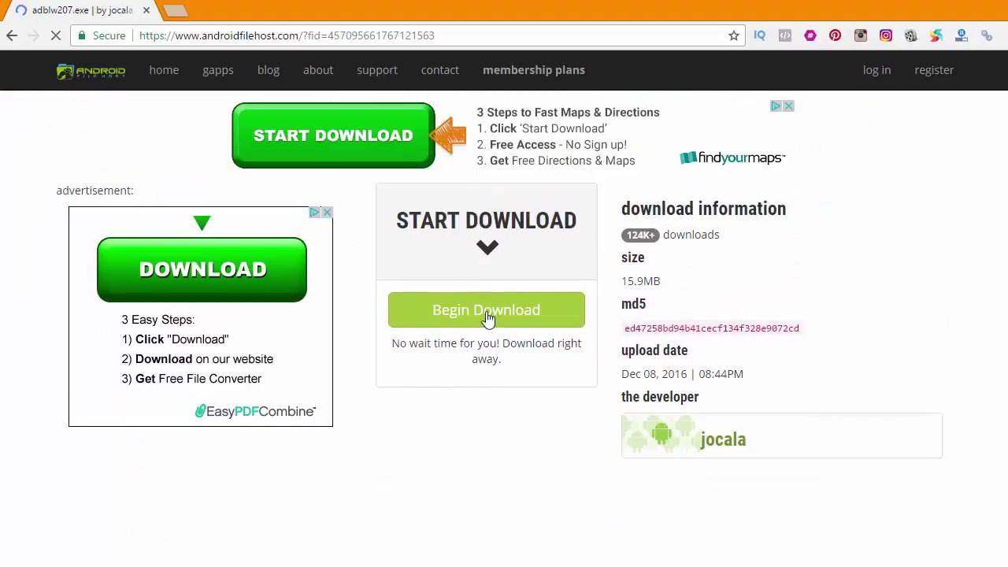
left_click(487, 318)
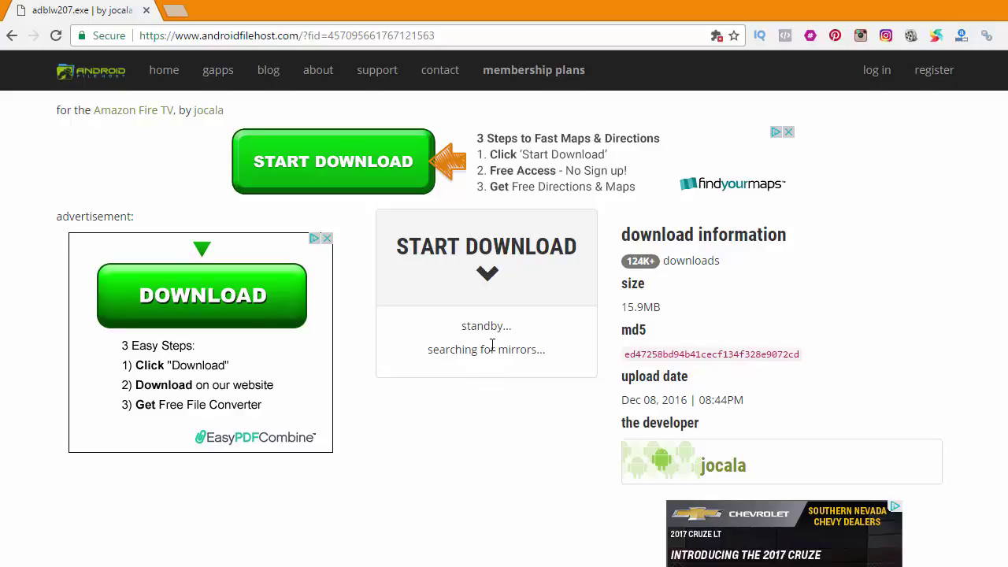
scroll(467, 446, "down", 1)
scroll(467, 447, "down", 1)
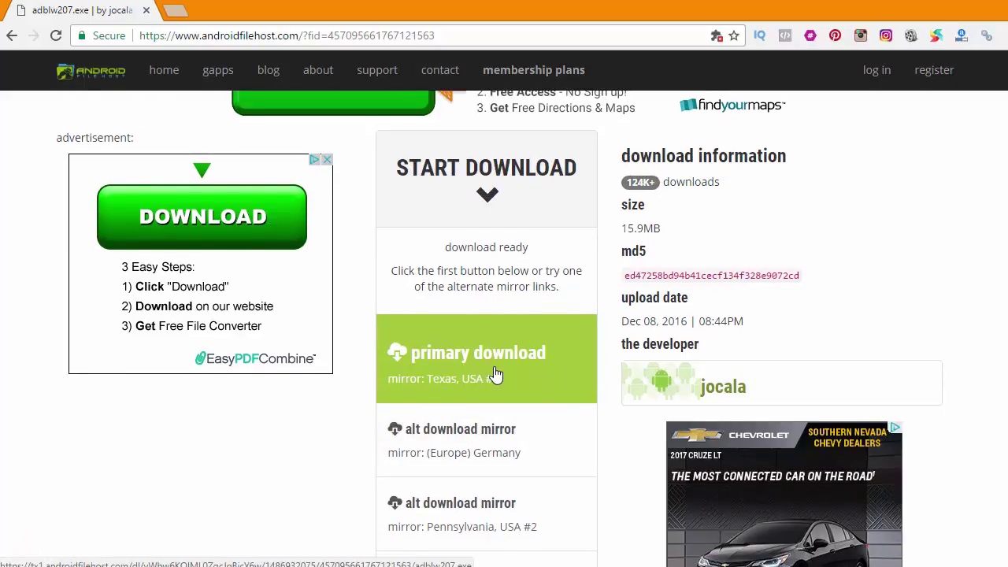
left_click(496, 375)
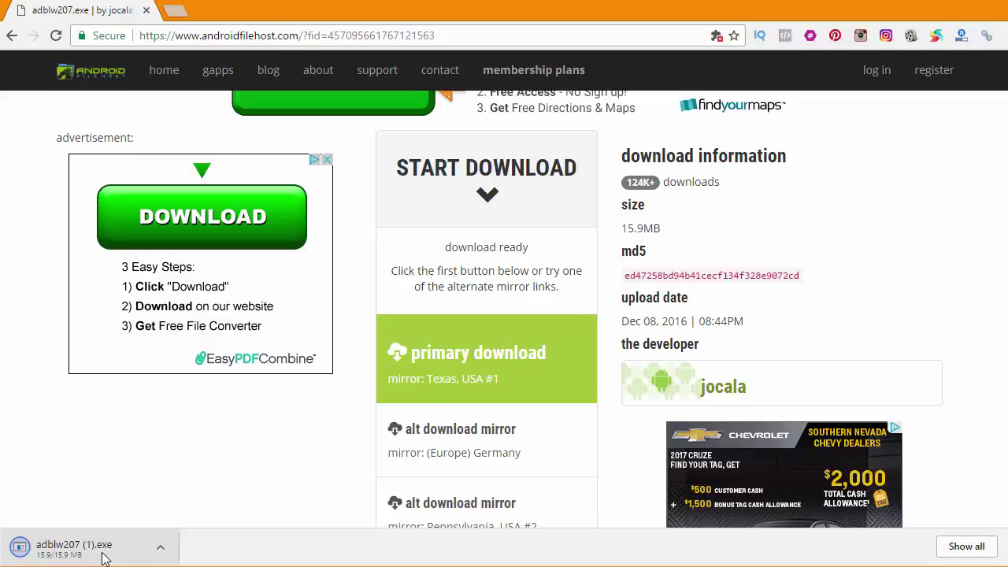
Run the downloaded adbLink installer, install to C:\adbLink, and finish setup with Launch adbLink deselected
left_click(105, 555)
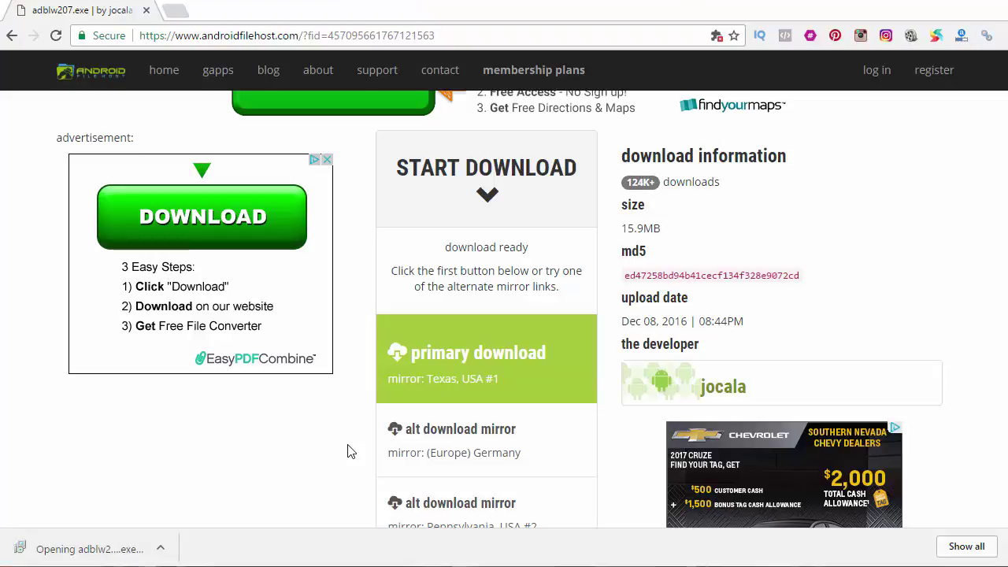
key("ctrl+j")
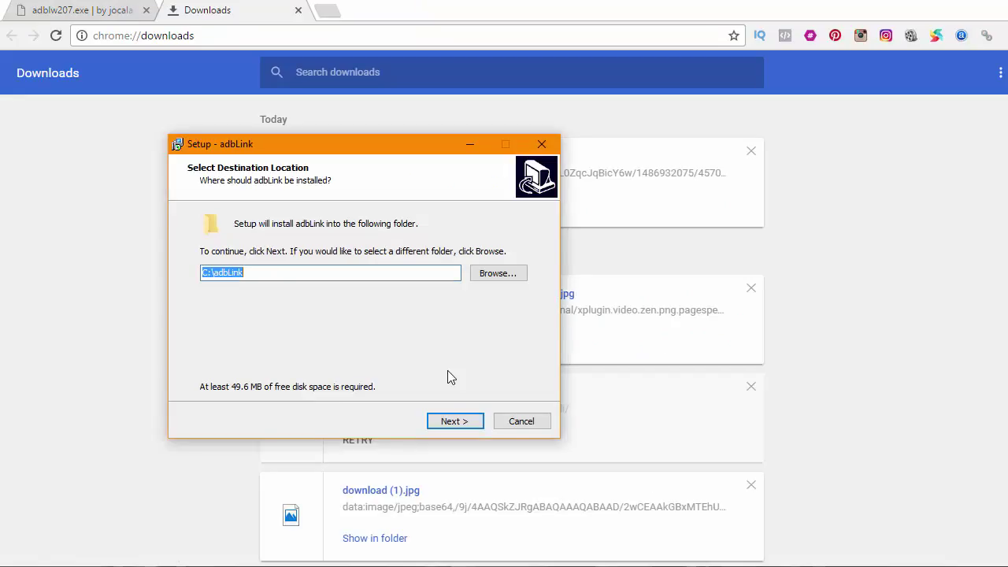
left_click(456, 422)
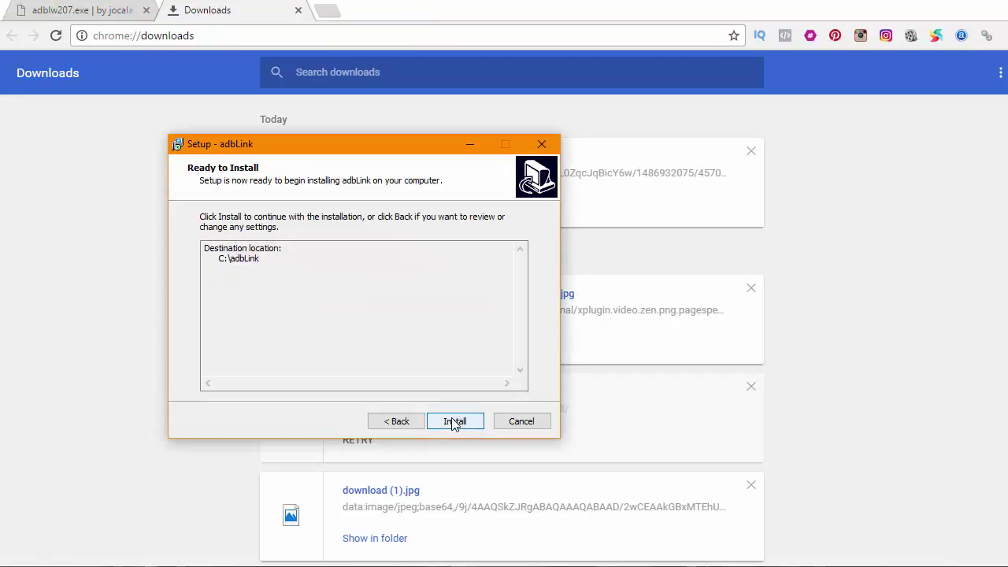
left_click(454, 423)
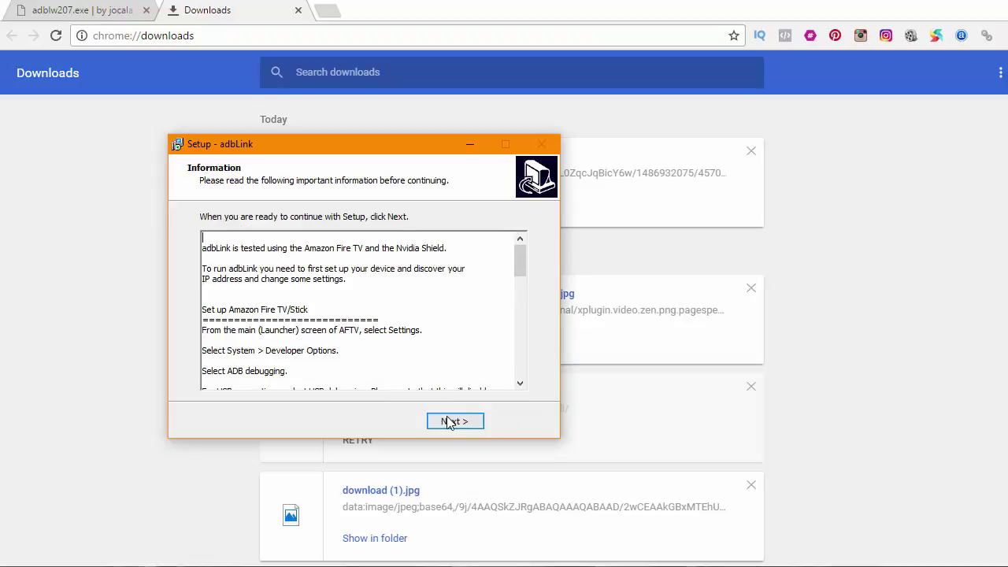
left_click(449, 422)
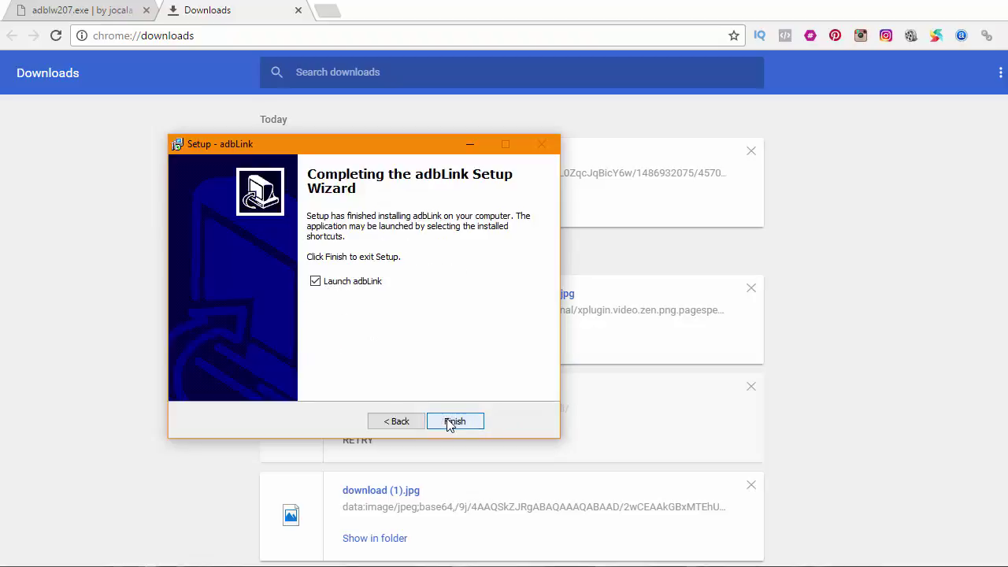
left_click(316, 282)
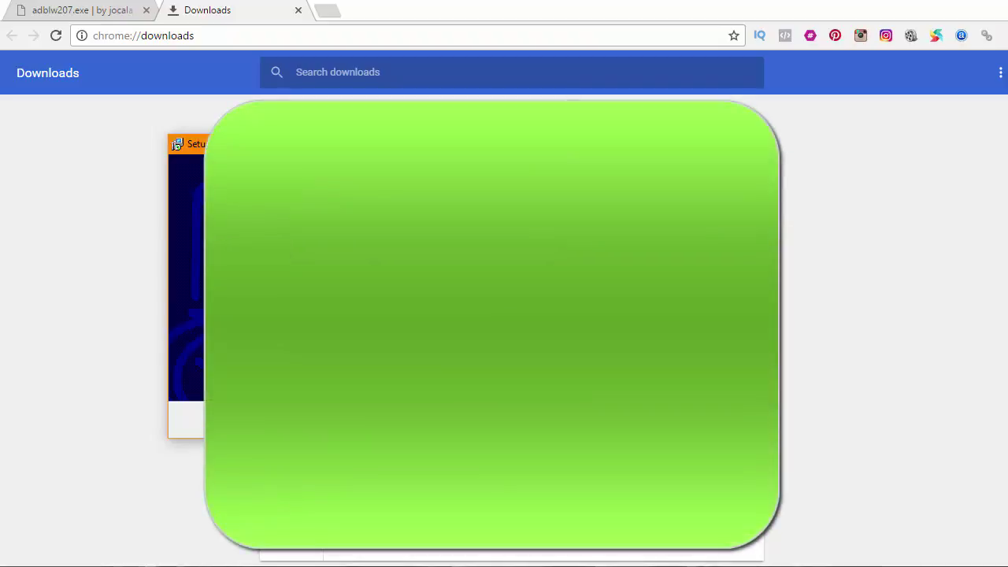
left_click(455, 422)
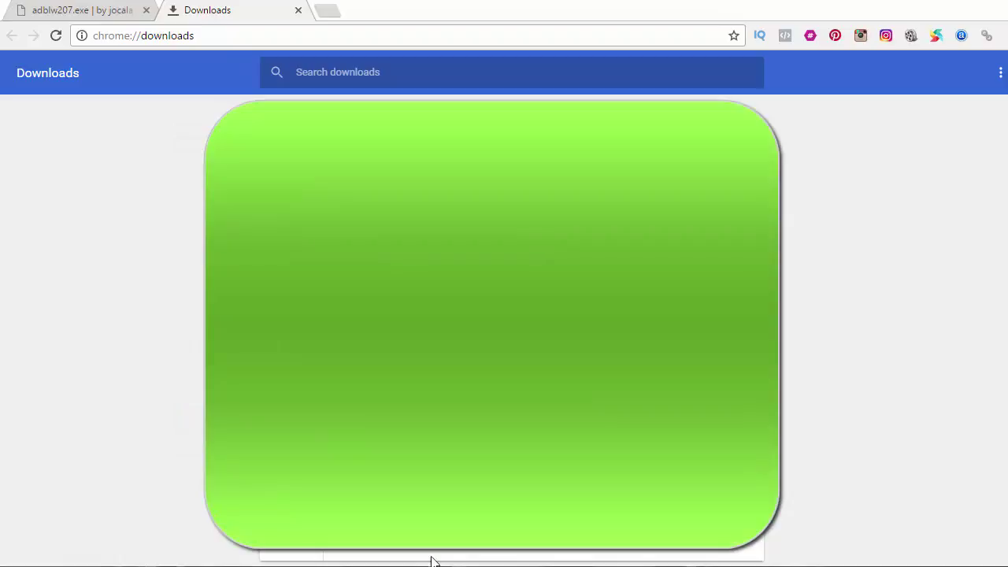
Go to kodi.tv and open the site's Downloads page
left_click(339, 33)
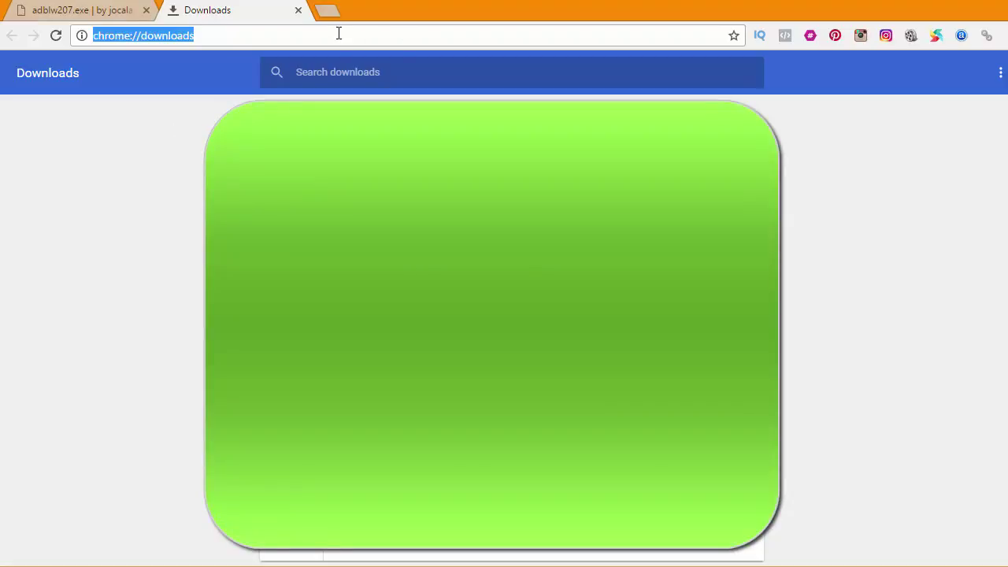
type("ko")
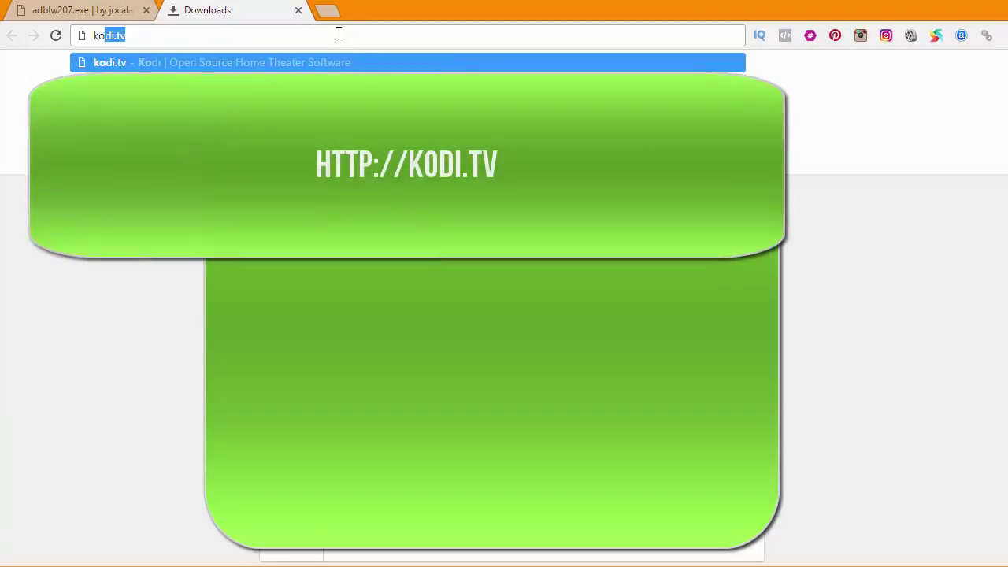
type("di.tv")
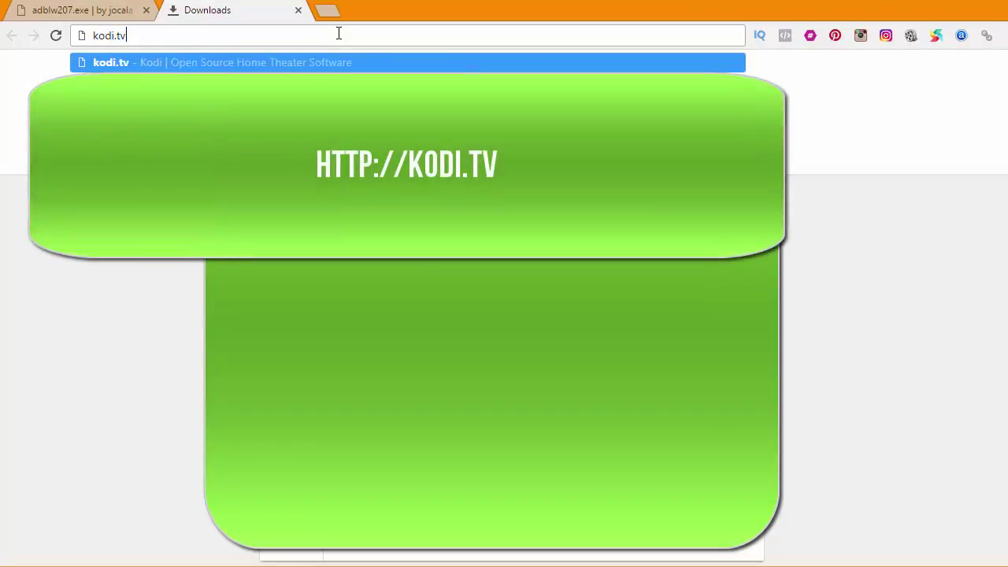
key("Return")
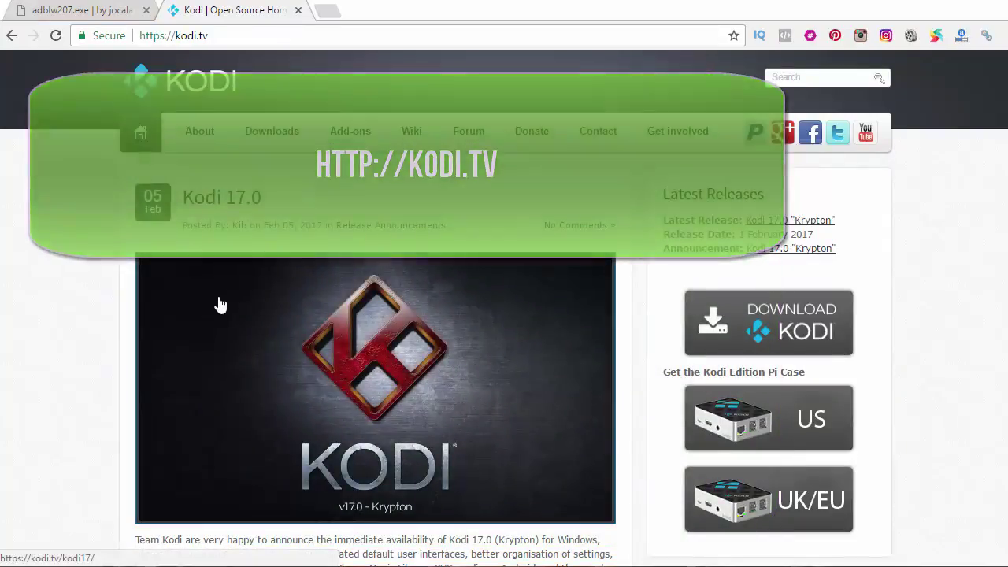
left_click(277, 128)
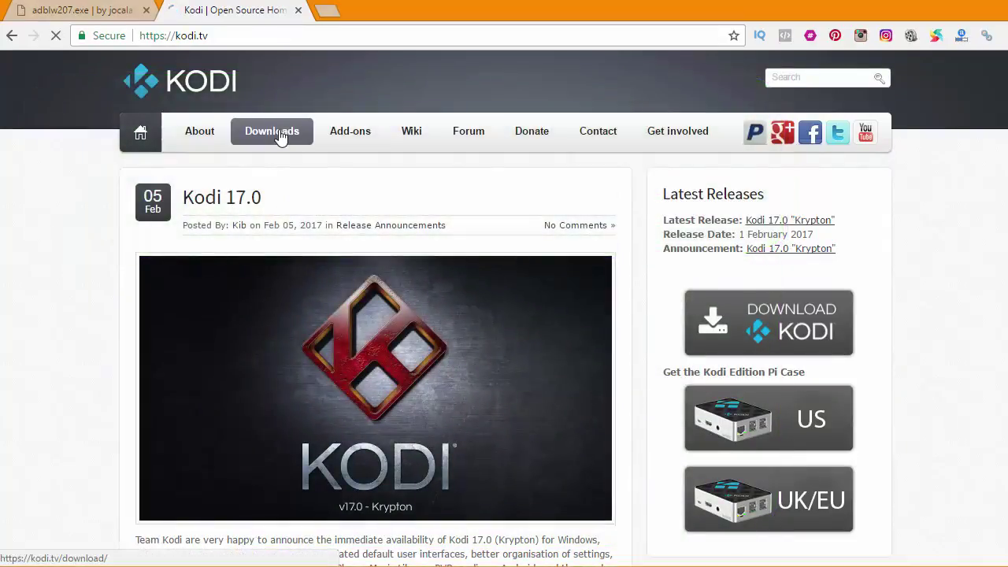
Download the Android ARM release APK from the Kodi v17.0 "Krypton" current release section
scroll(320, 236, "down", 8)
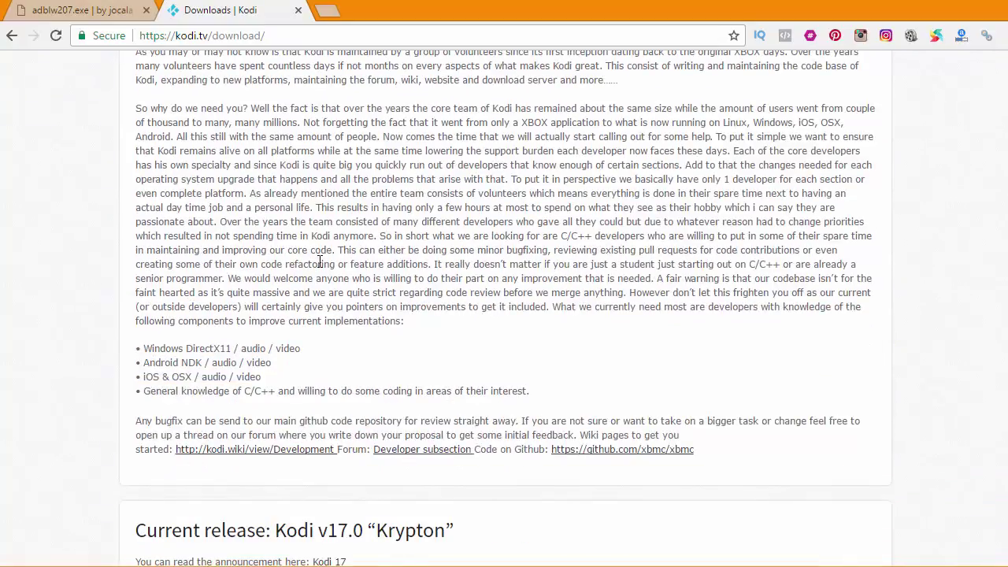
scroll(320, 268, "down", 1)
left_click_drag(145, 216, 446, 219)
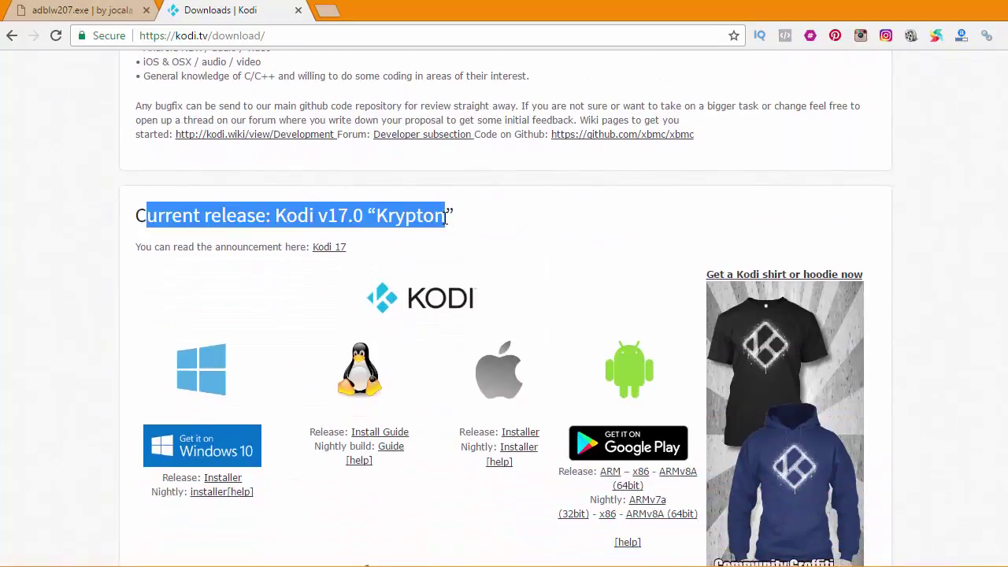
scroll(669, 351, "down", 2)
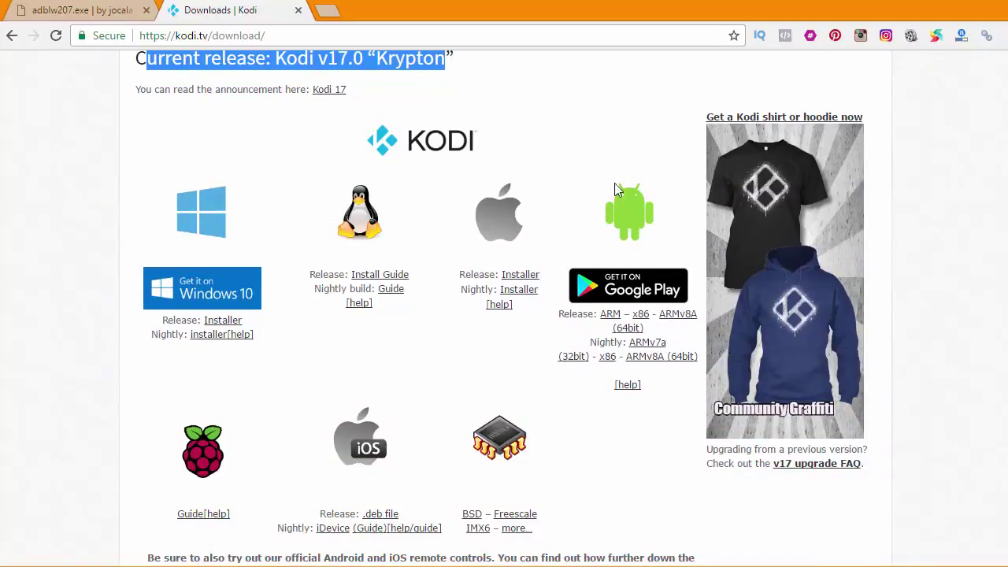
right_click(613, 319)
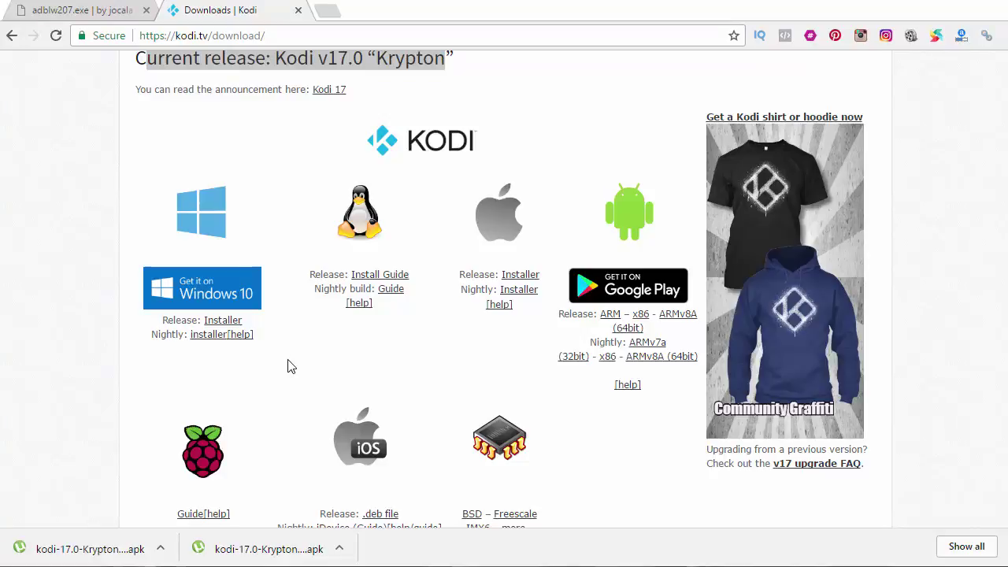
Go to mobdroapp.com and open the Mobdro APK download page
left_click(279, 33)
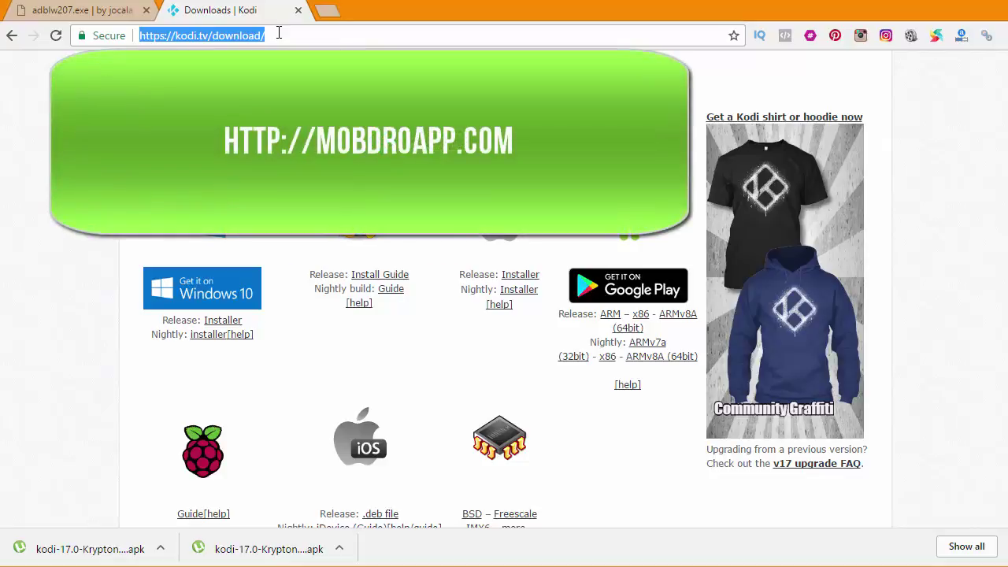
type("mob")
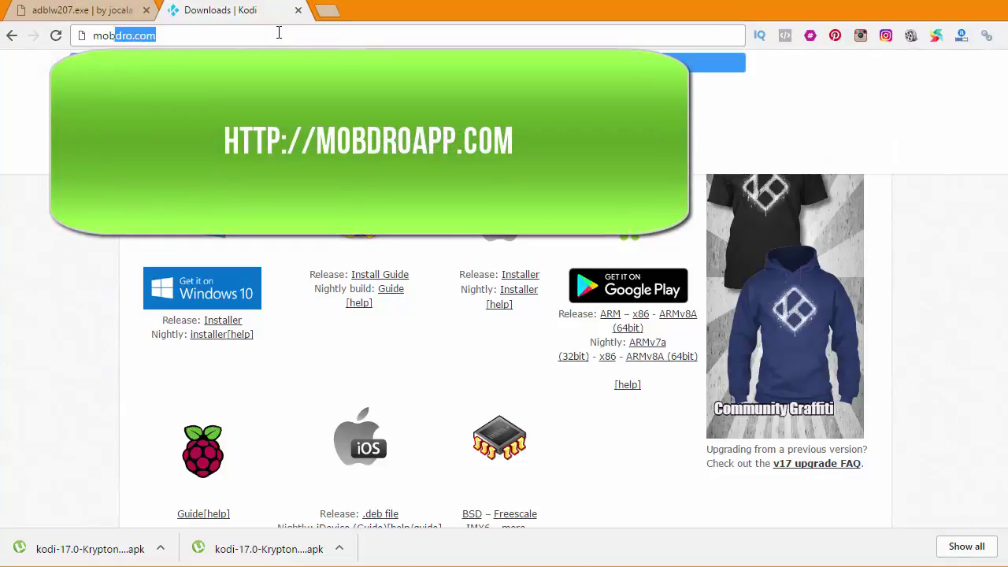
type("droapp.com")
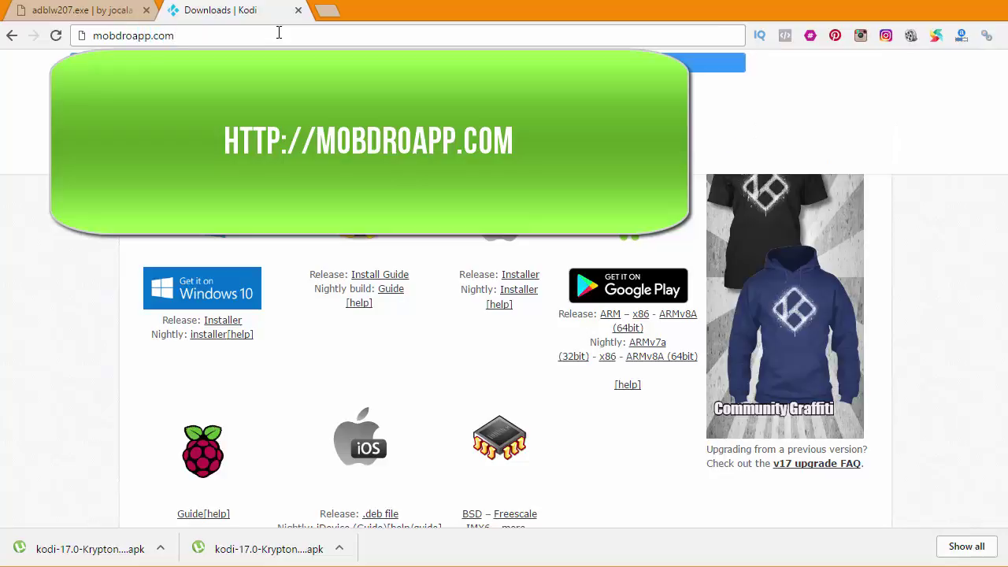
key("Return")
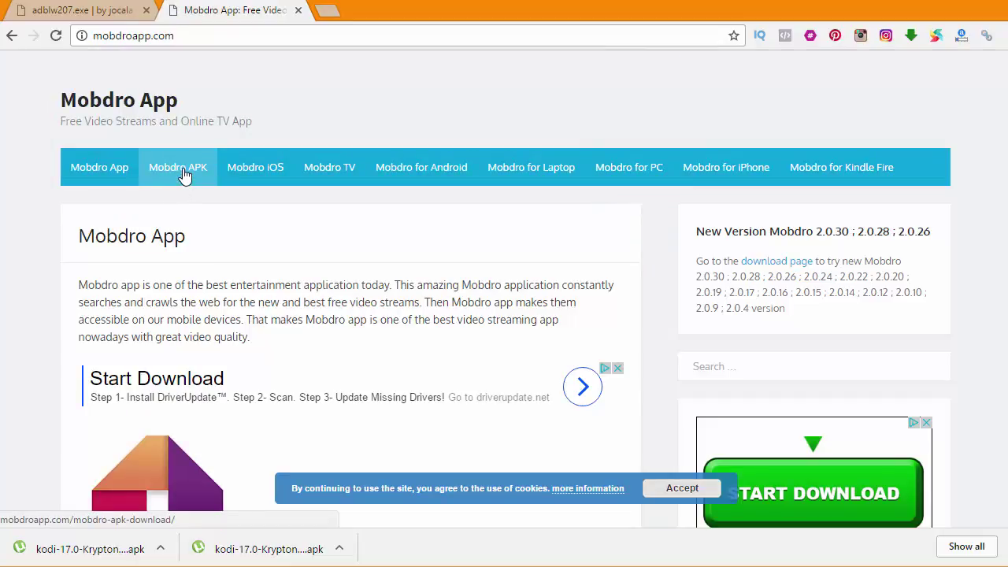
left_click(183, 175)
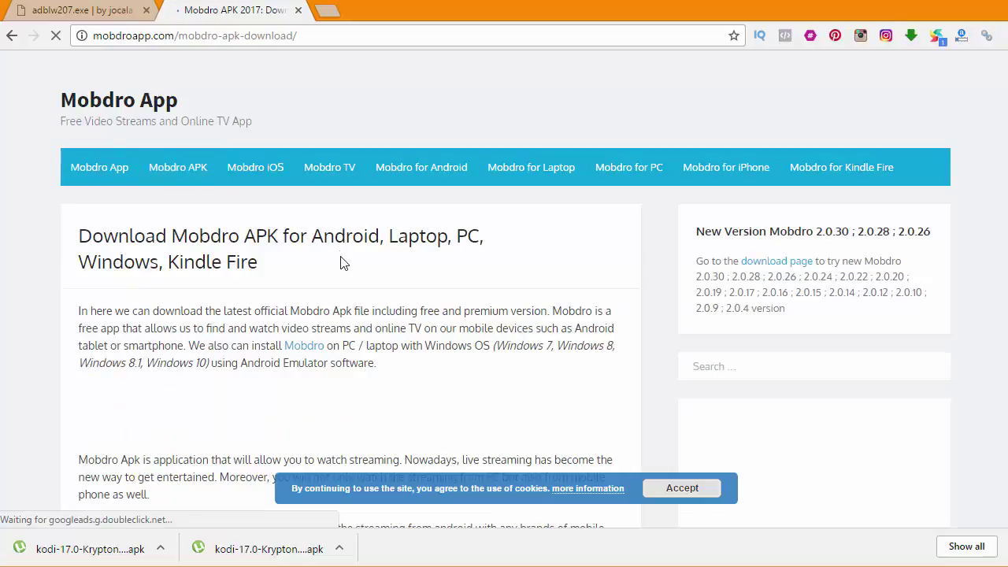
Try to save the Mobdro 2.0.30 APK from its link in the mirror server section
scroll(343, 263, "down", 4)
scroll(344, 263, "down", 5)
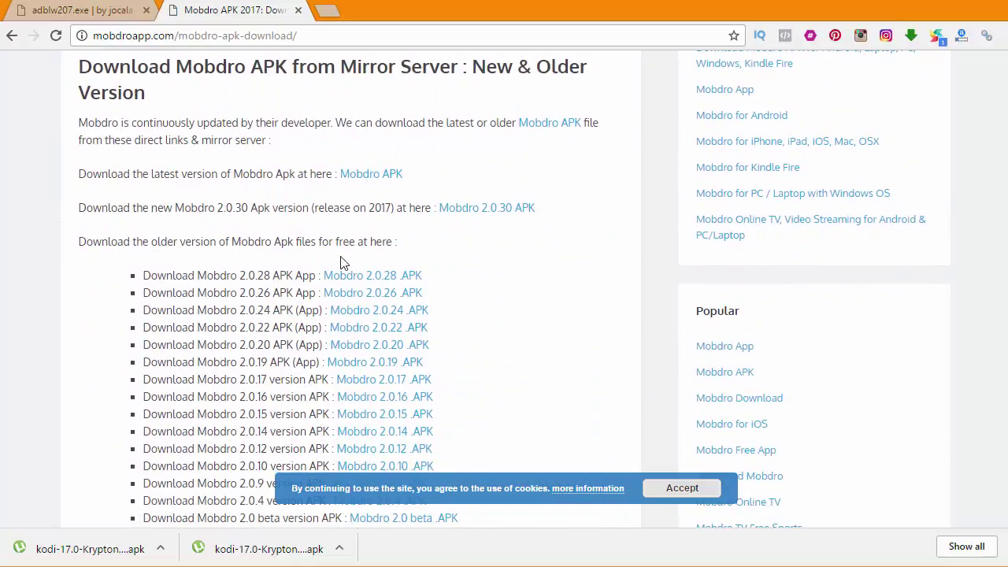
scroll(366, 280, "down", 1)
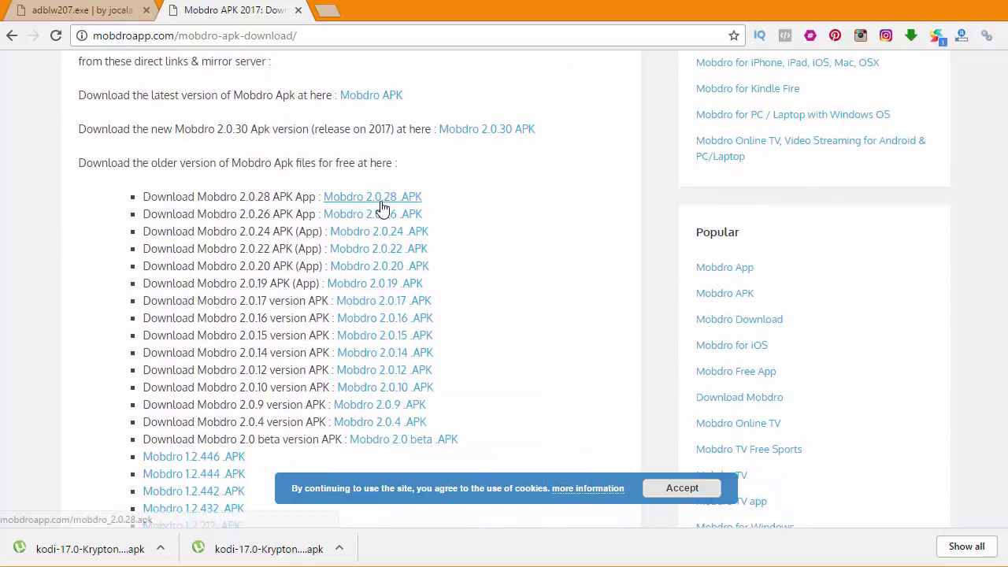
right_click(480, 139)
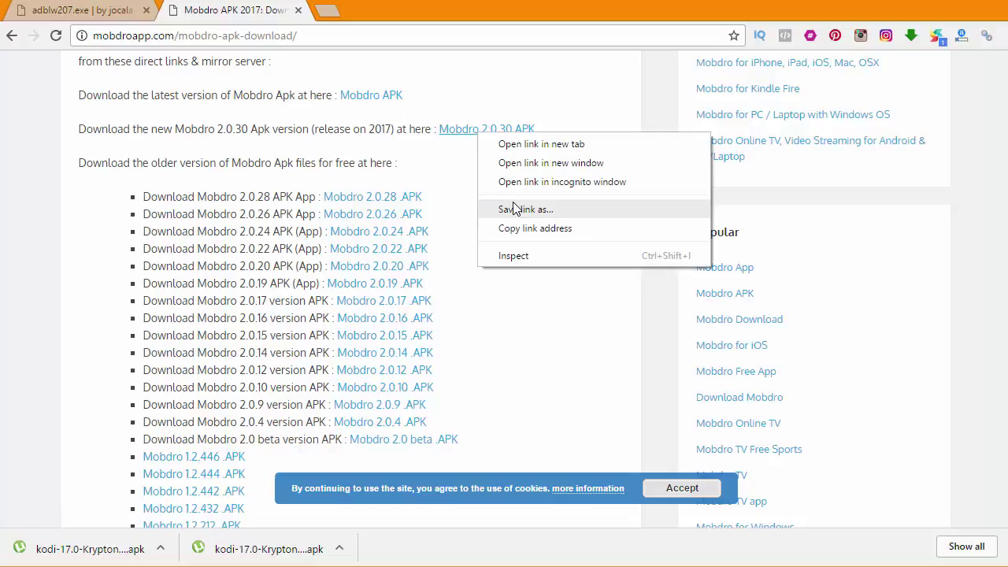
left_click(441, 181)
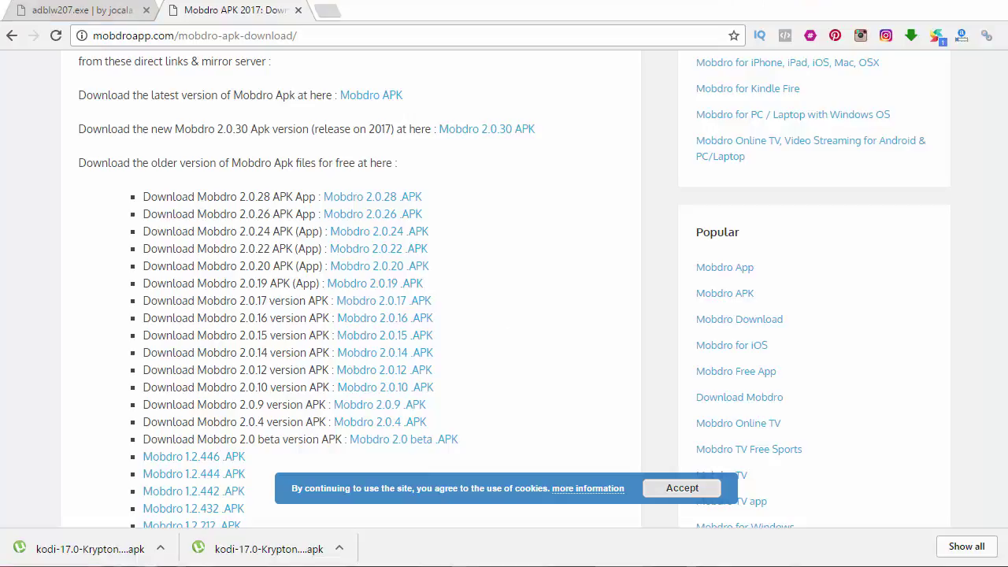
Go to showboxappz.com and open the site's ShowBox APK download page
left_click(362, 39)
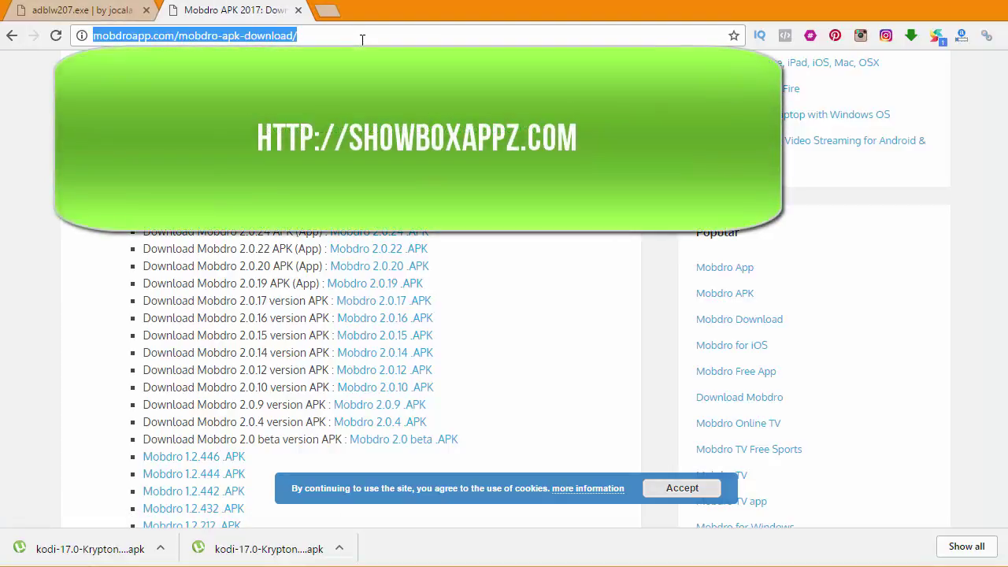
type("showboxa")
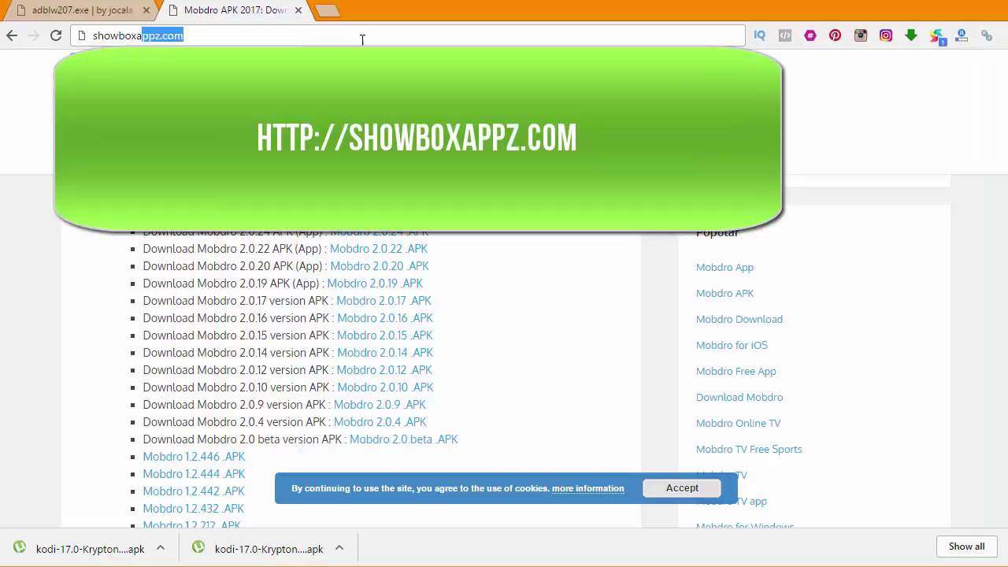
type("ppz.com")
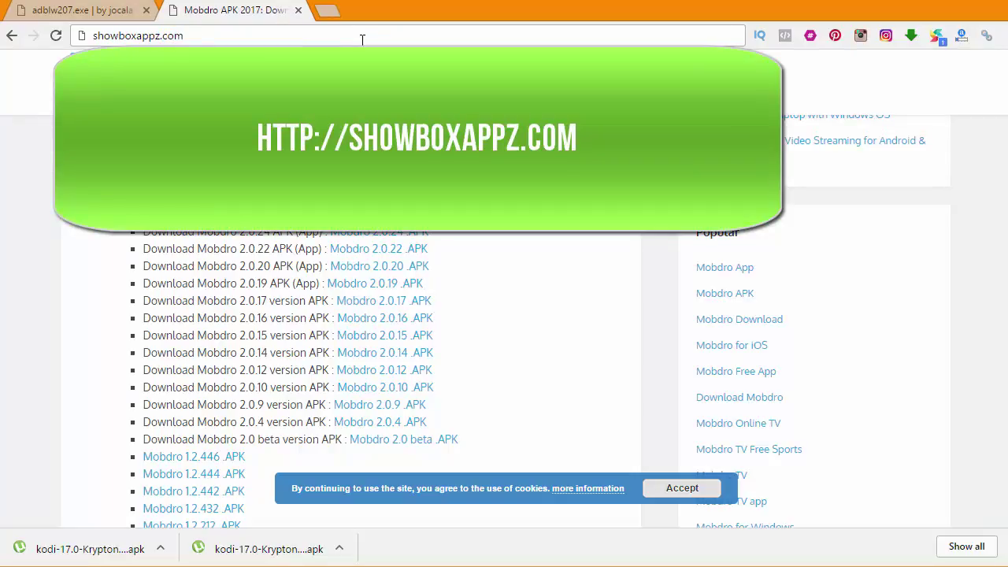
key("Return")
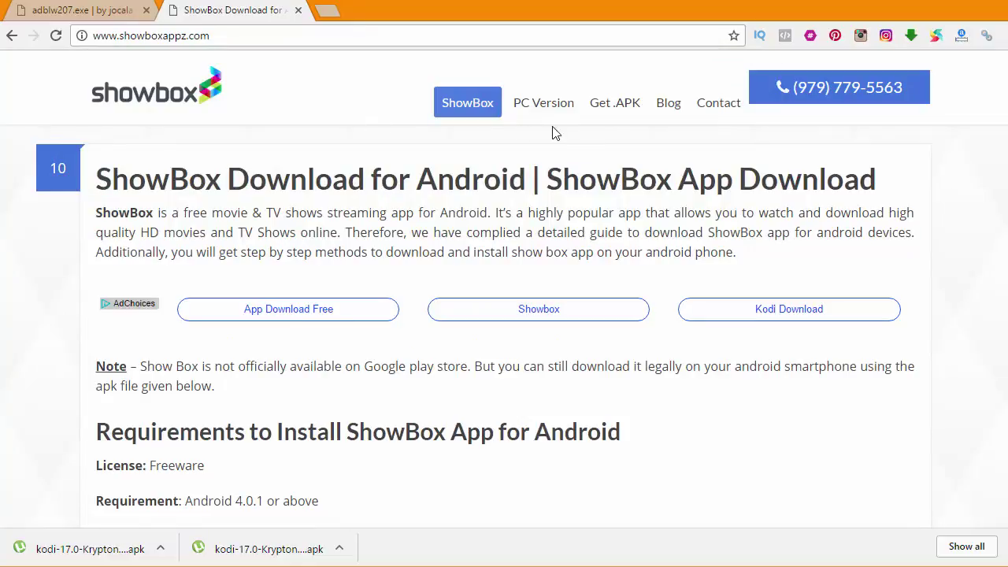
left_click(625, 110)
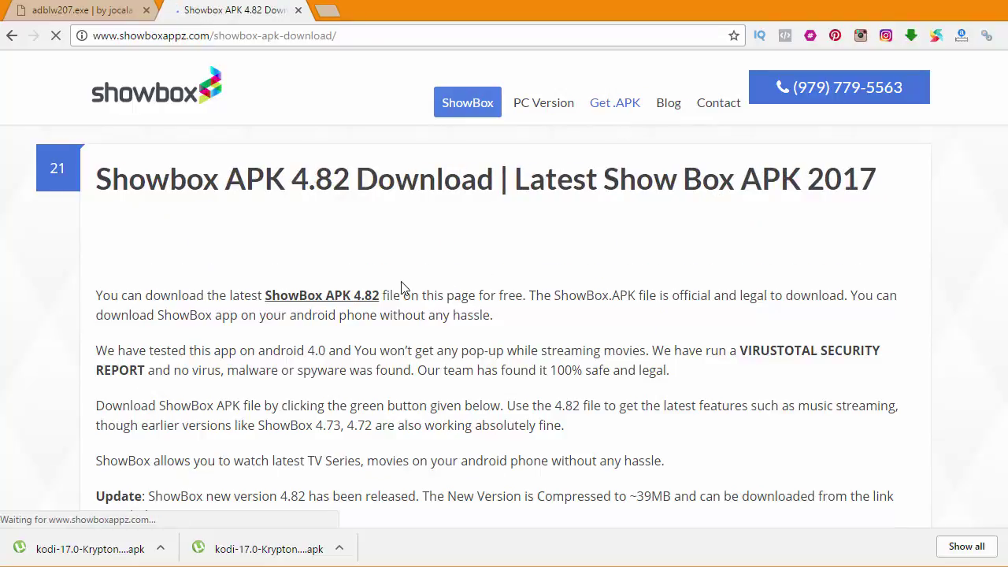
Try to save the ShowBox 4.82 APK from its link in the older versions section of the page
left_click_drag(252, 296, 439, 298)
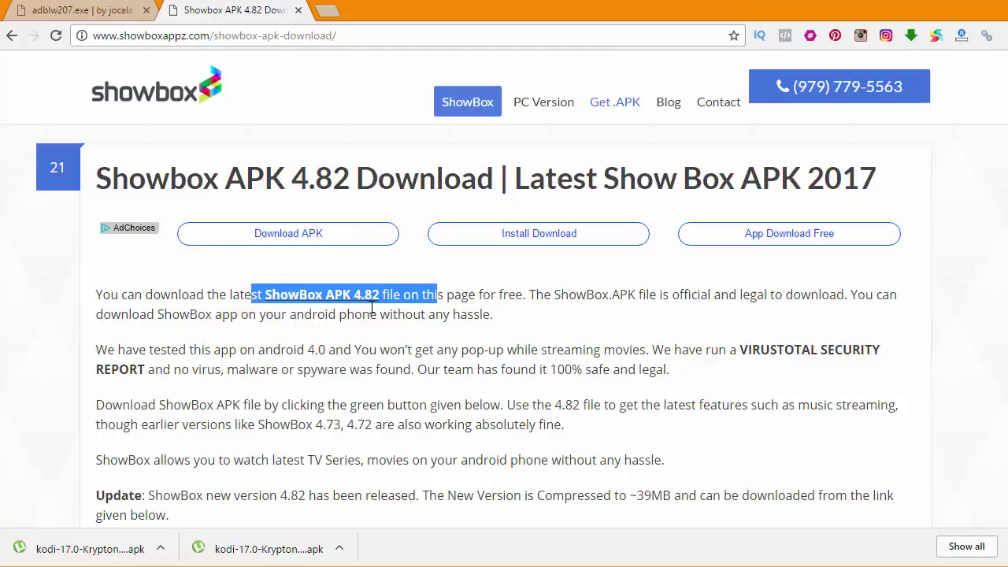
scroll(373, 307, "down", 9)
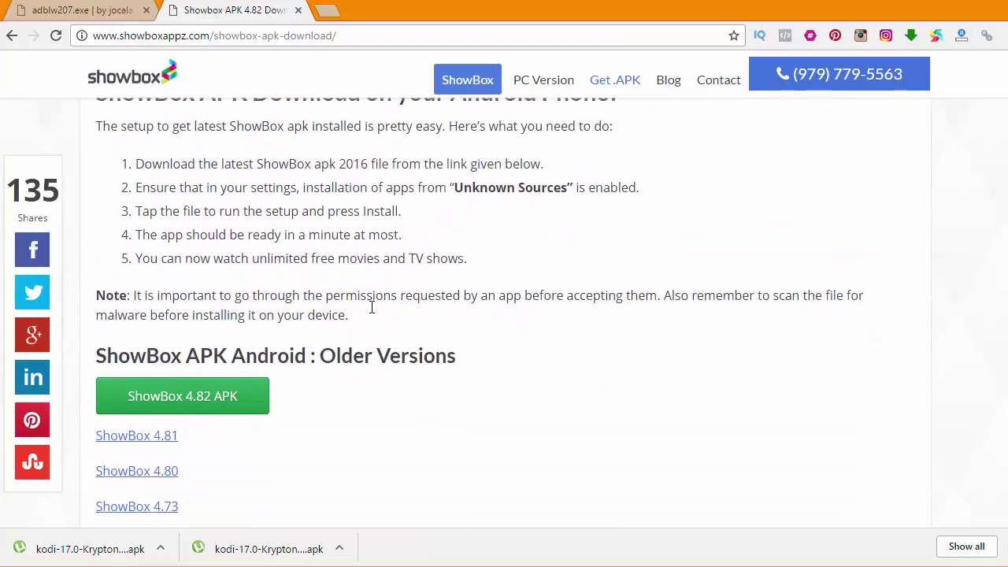
scroll(372, 307, "down", 2)
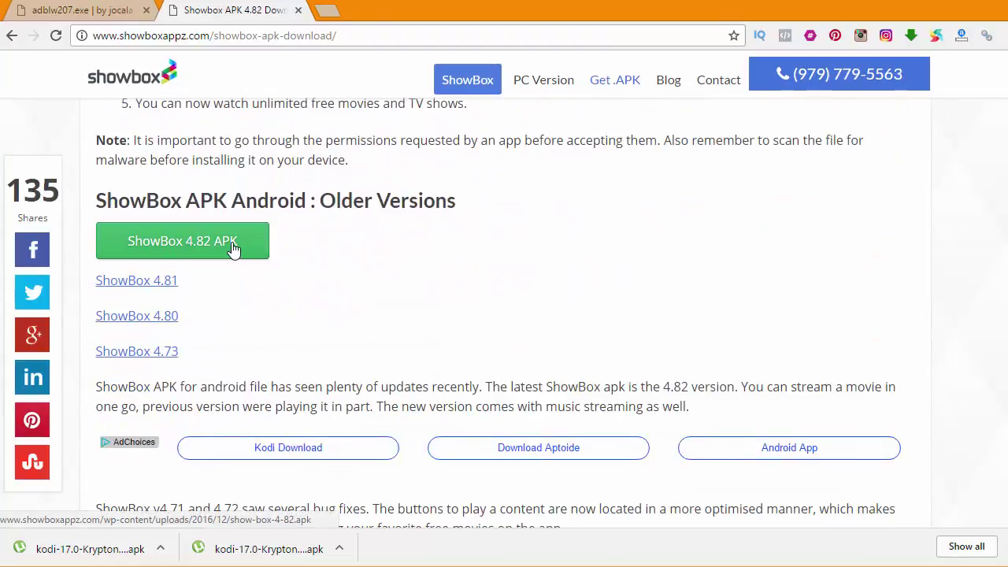
right_click(233, 249)
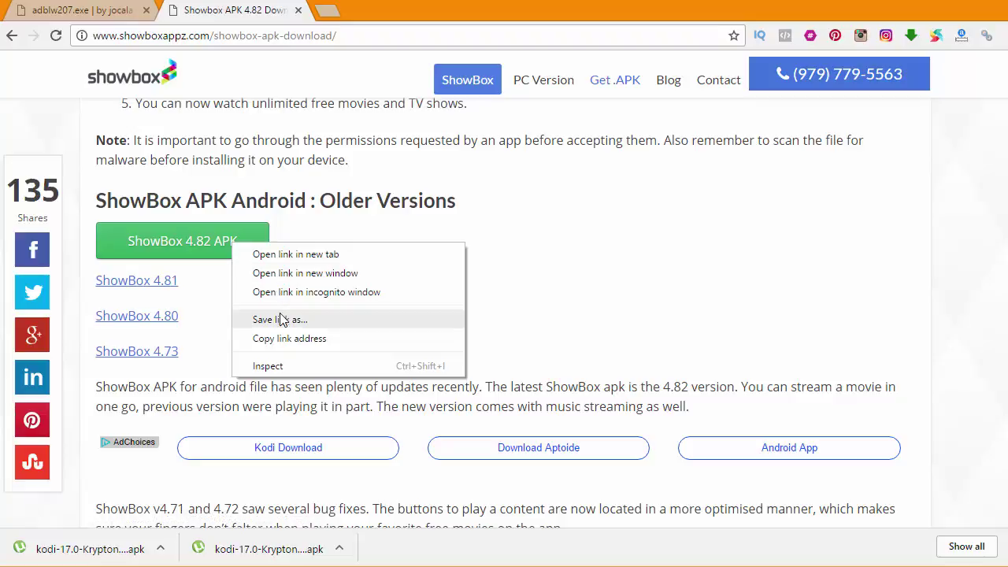
left_click(527, 292)
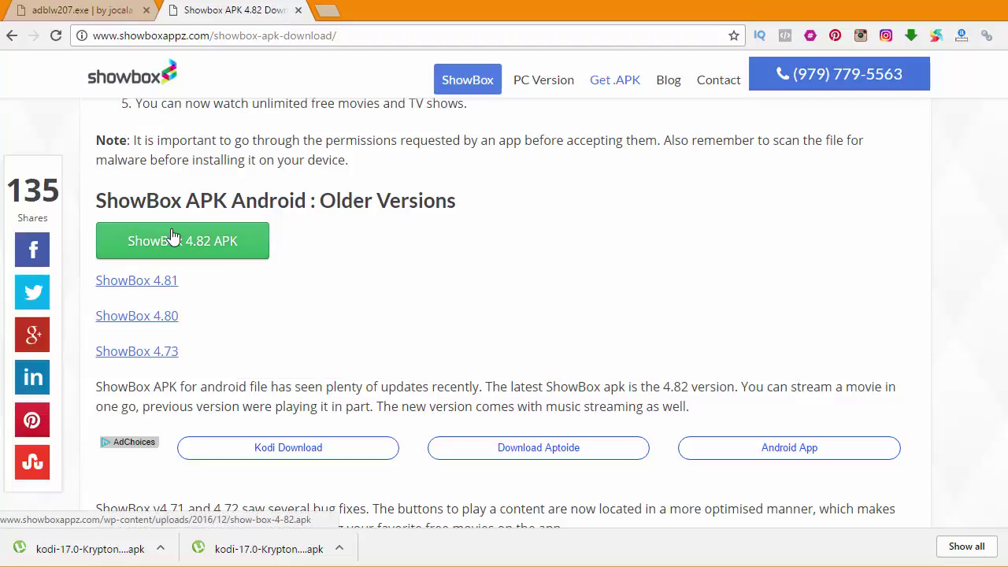
Go to kodi.shopdroidlife.com and try to save mousetoggle.zip from the file index
left_click(233, 36)
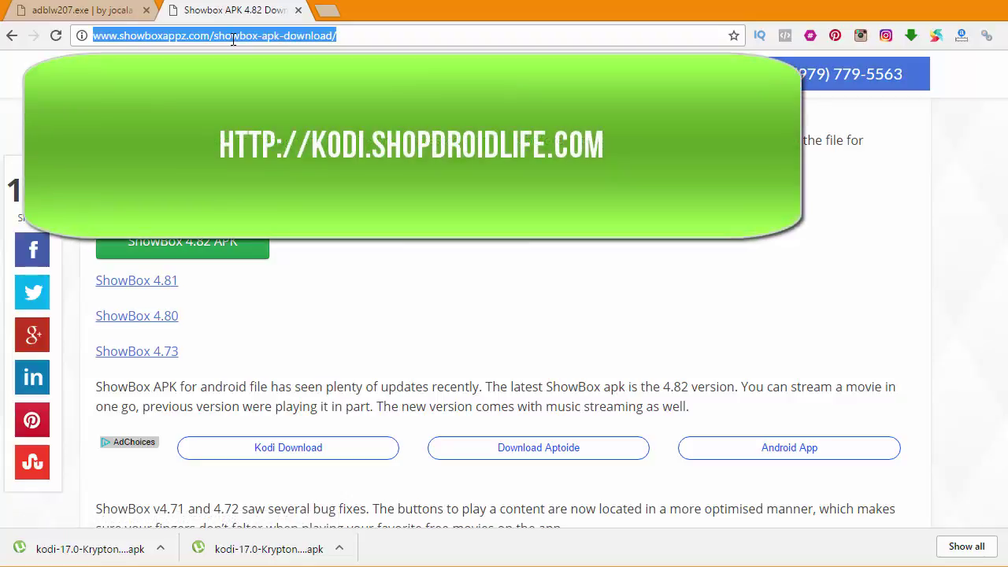
type("kodi.sh")
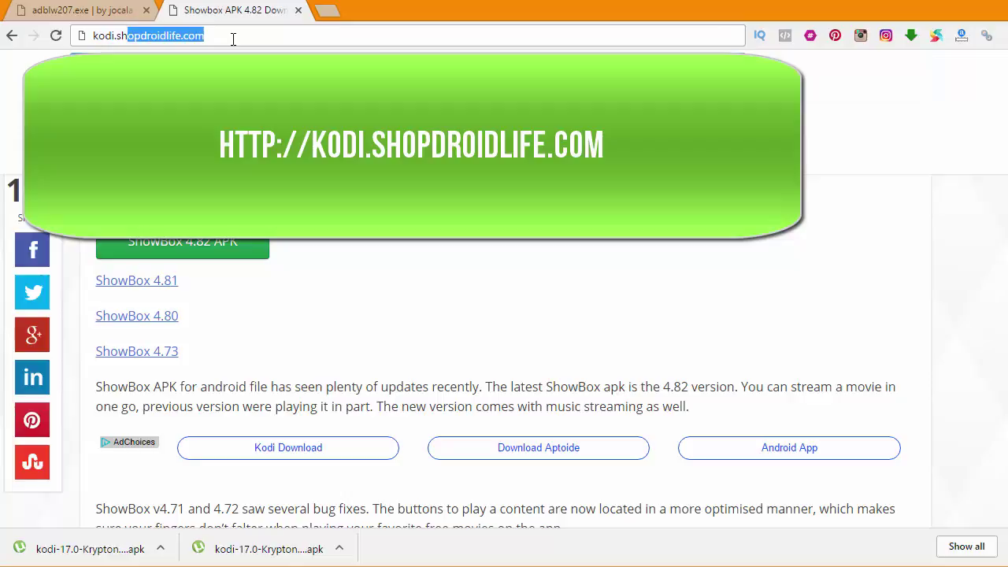
type("opdroidlife.com")
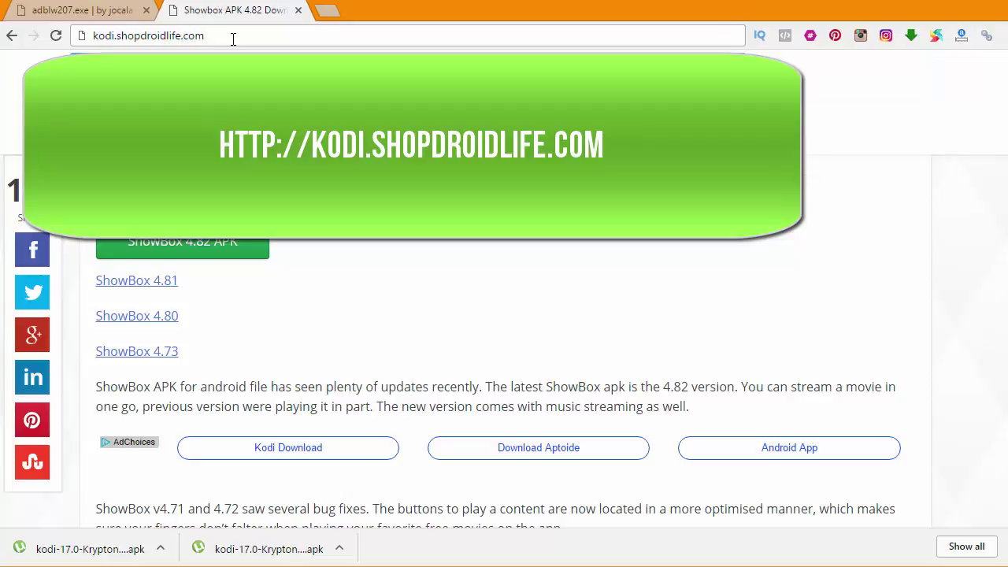
key("Return")
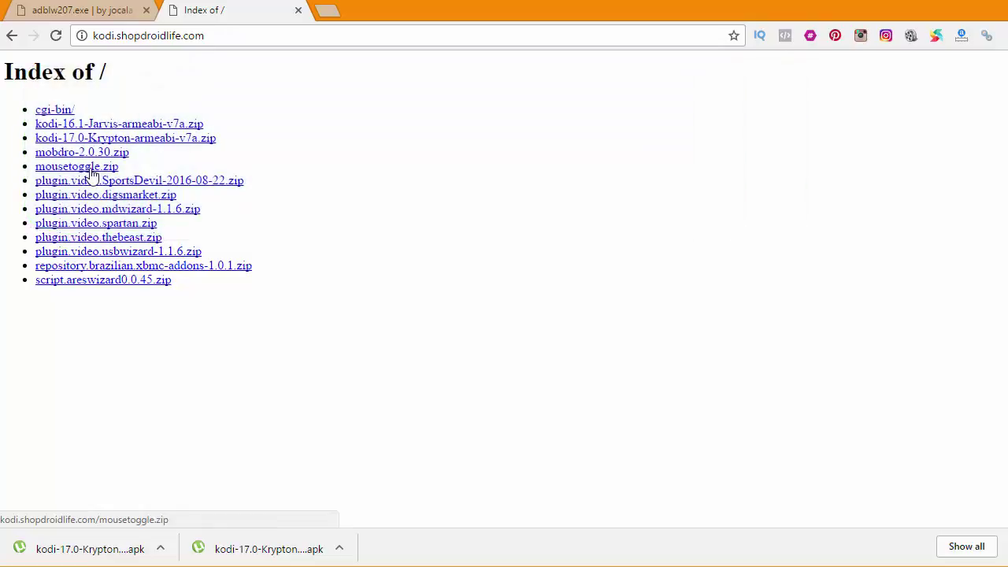
right_click(90, 167)
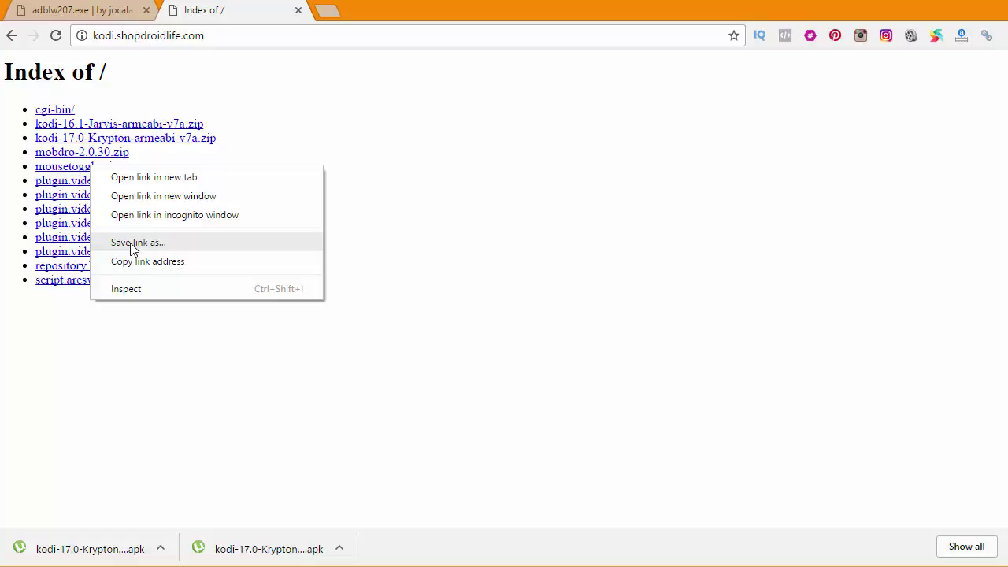
left_click(166, 391)
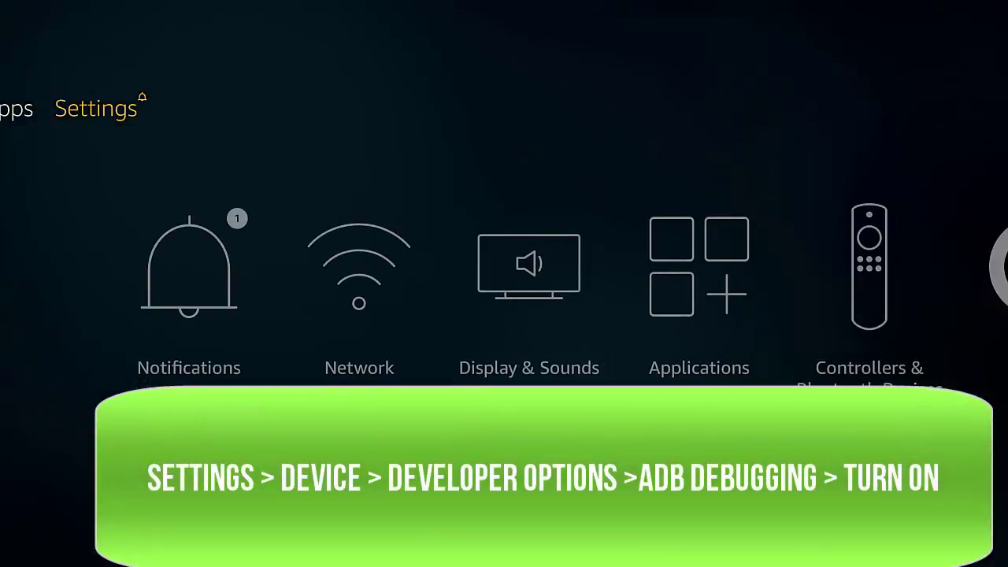
Switch to the Amazon Fire TV settings and open the developer options of the device
key("Down")
key("Right")
key("Right")
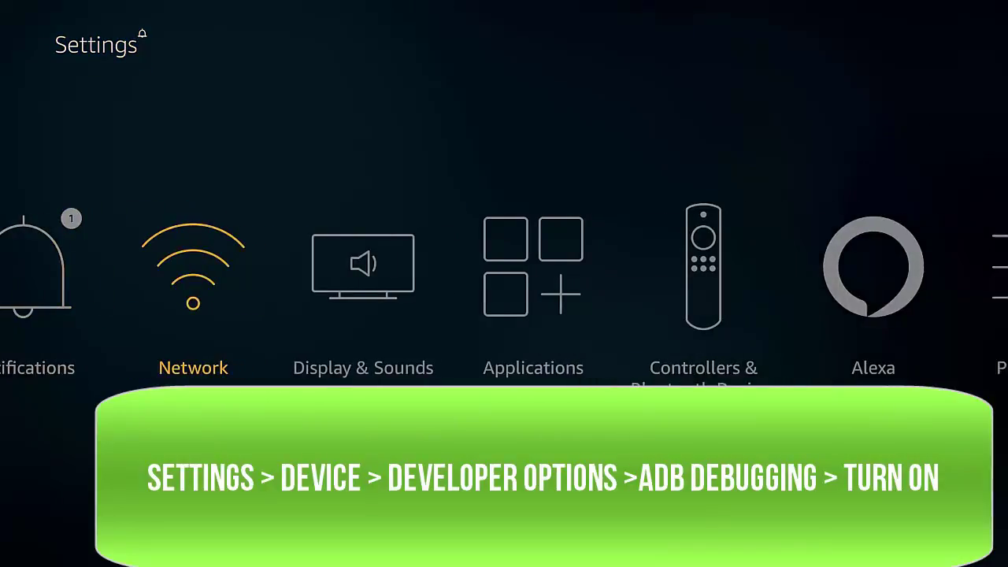
key("Right")
key("Right")
key("Right")
key("Right")
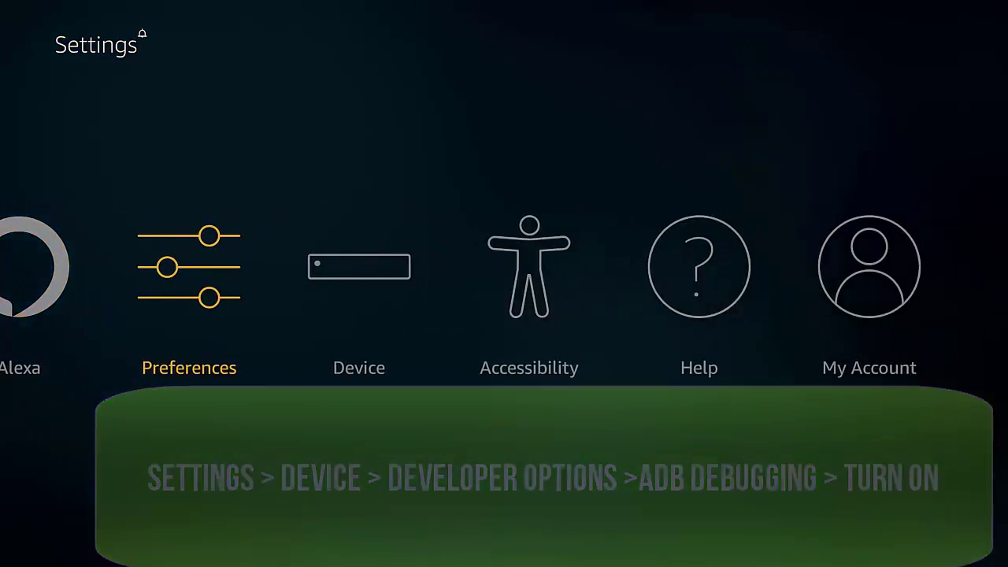
key("Right")
key("Return")
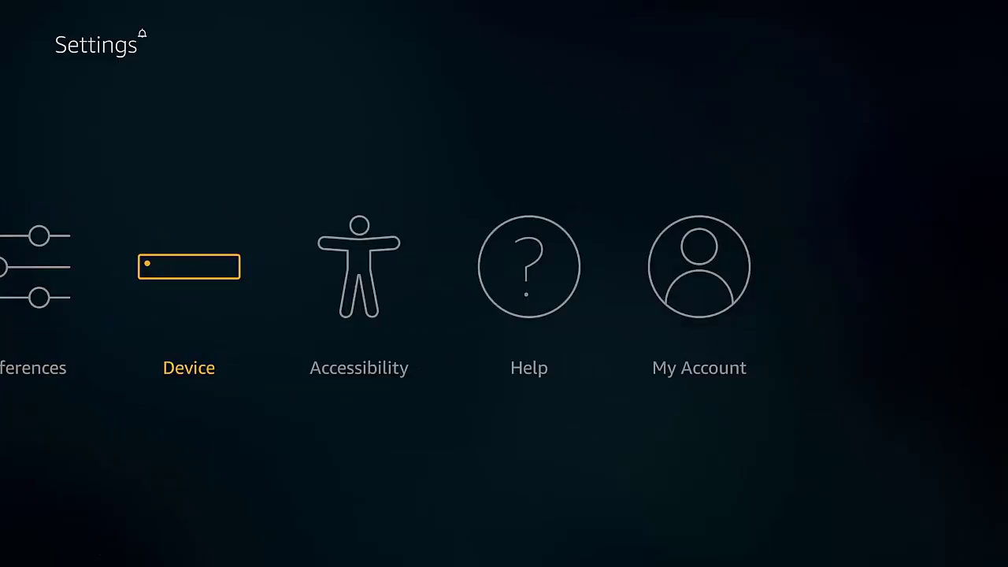
key("Down")
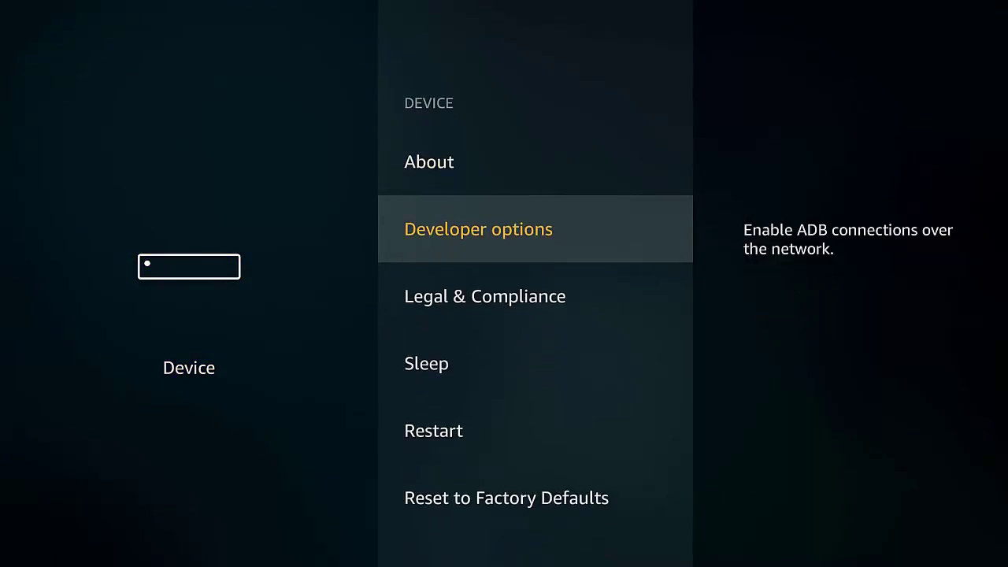
key("Return")
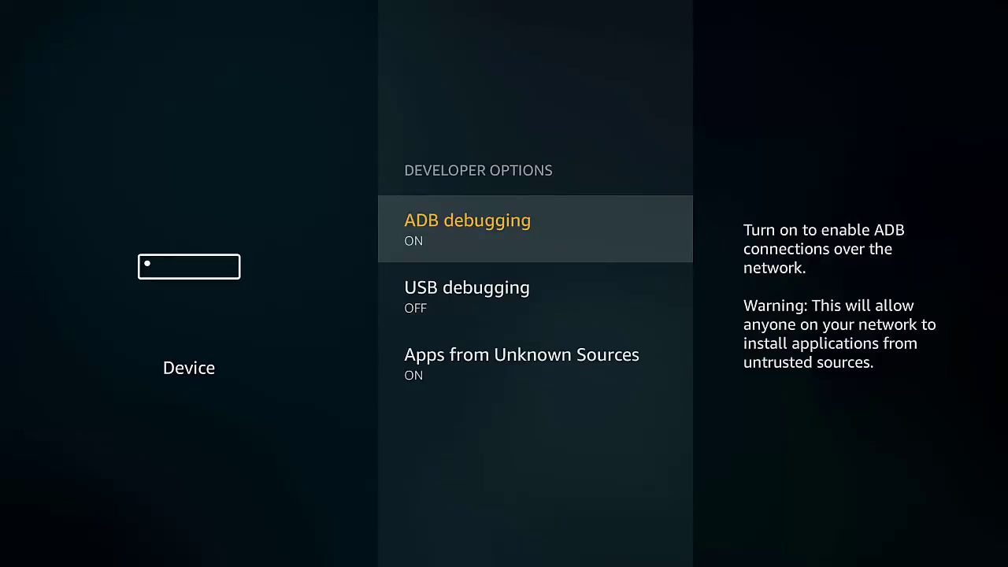
Check the ADB debugging and Apps from Unknown Sources options in the developer options
key("Down")
key("Down")
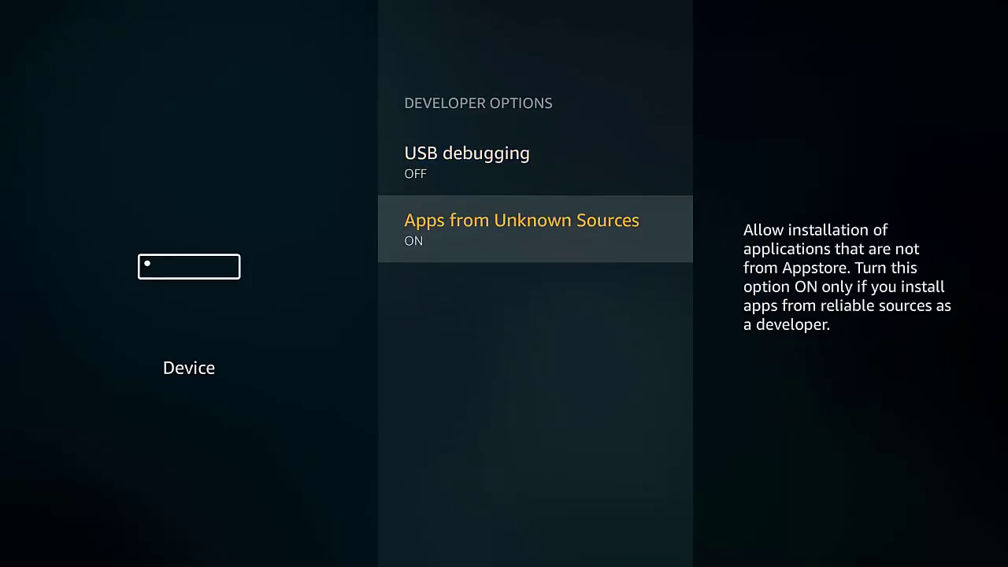
key("Up")
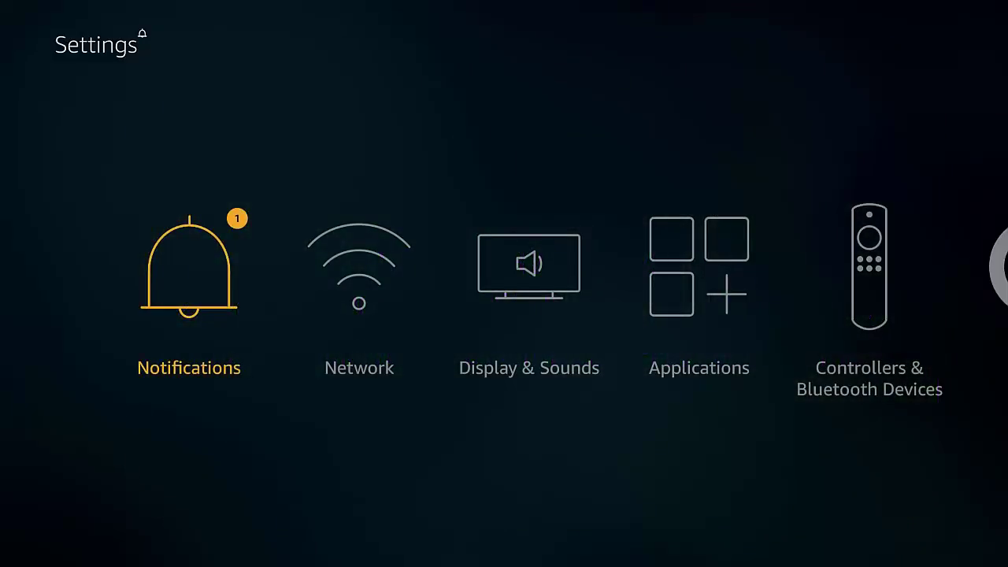
Return to the Settings section from the Fire TV home screen
key("Right")
key("Right")
key("Right")
key("Right")
key("Right")
key("Right")
key("Right")
key("Right")
key("Right")
key("Right")
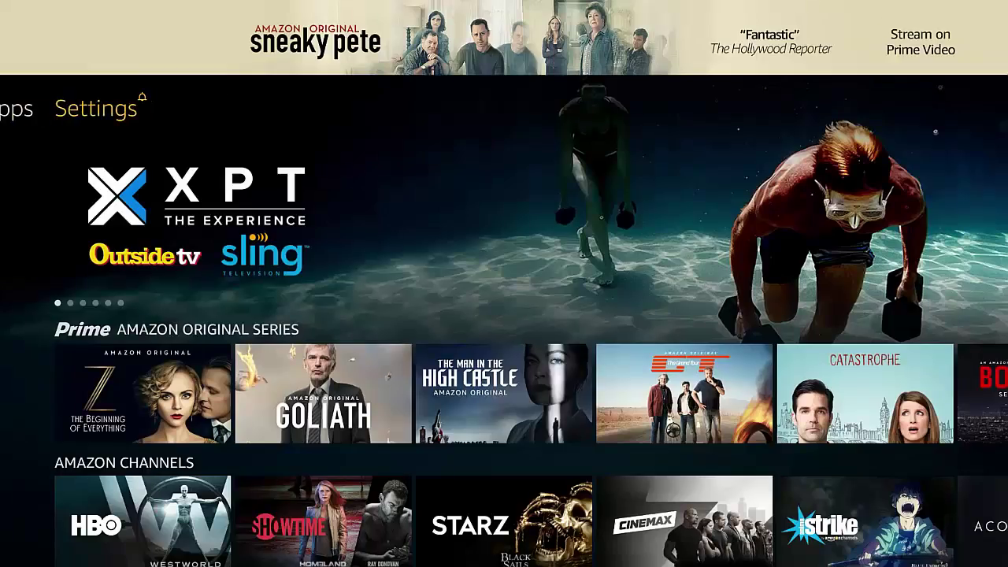
key("Return")
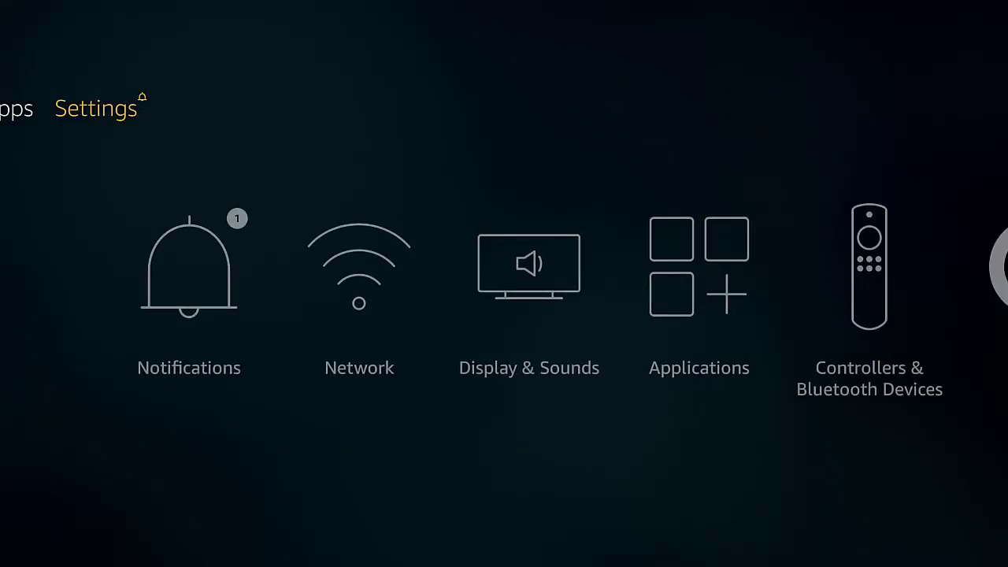
Open the About information in the Fire TV's device settings
key("Down")
key("Right")
key("Right")
key("Right")
key("Right")
key("Right")
key("Right")
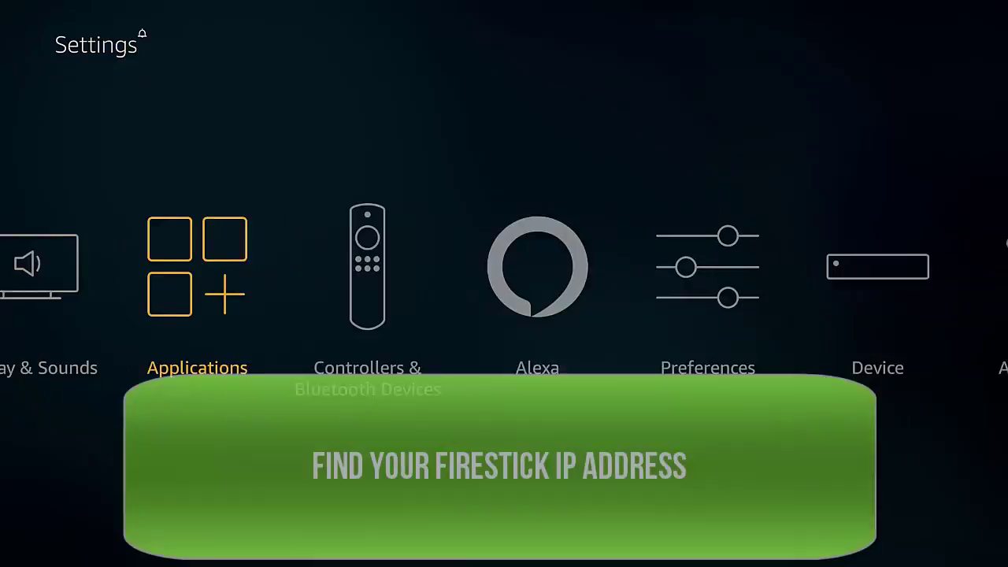
key("Right")
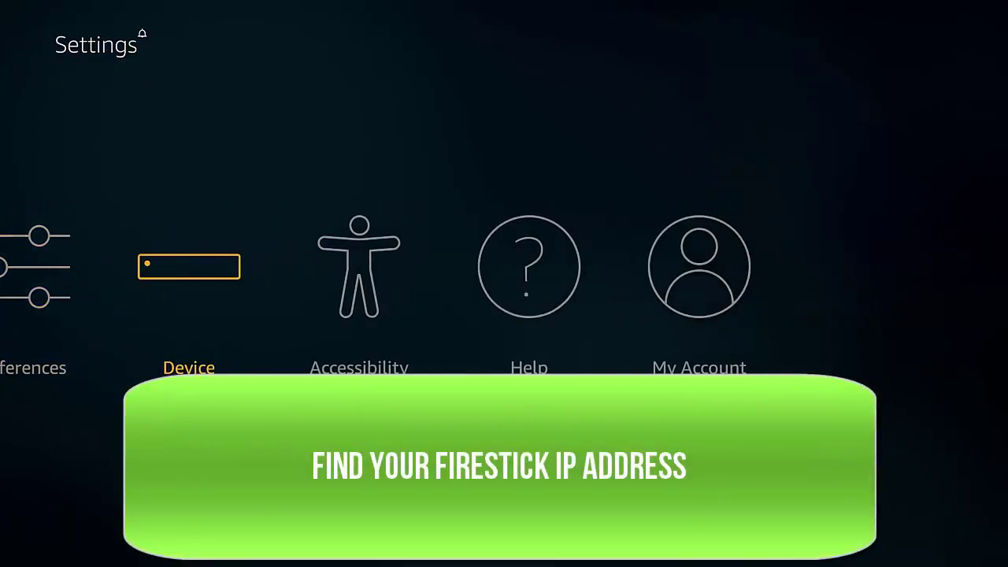
key("Return")
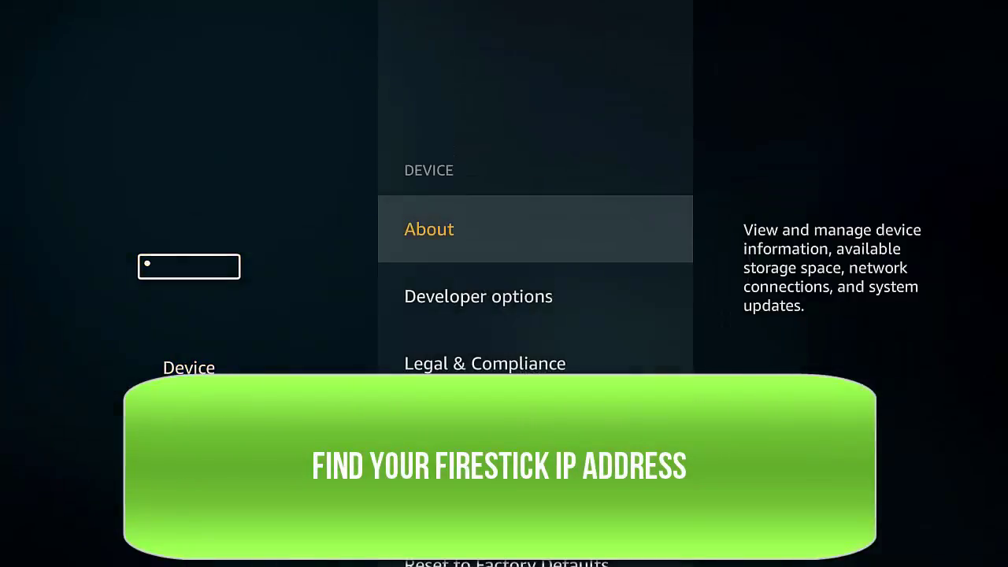
key("Return")
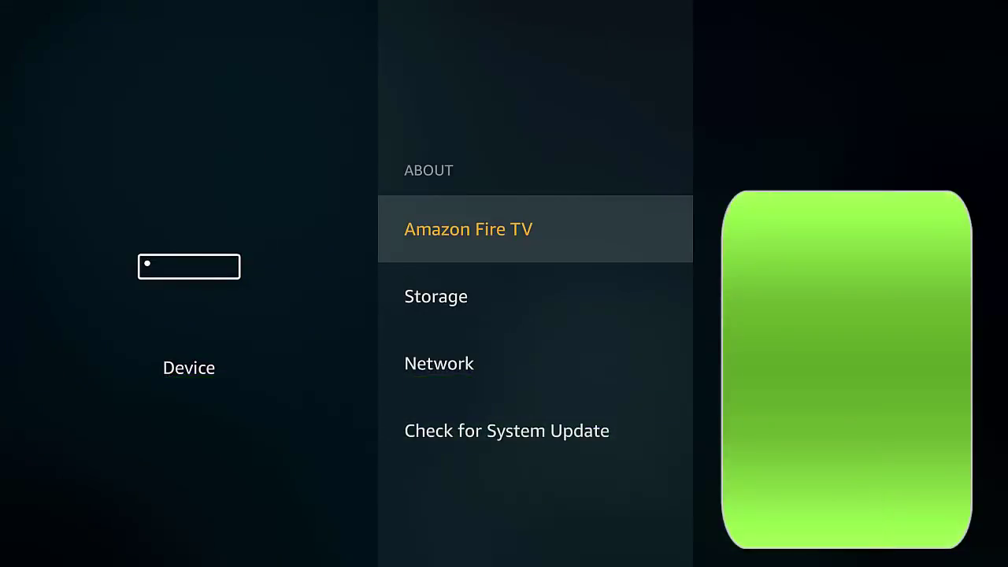
Look up the Fire TV's IP address in the network information and leave the About page
key("Down")
key("Down")
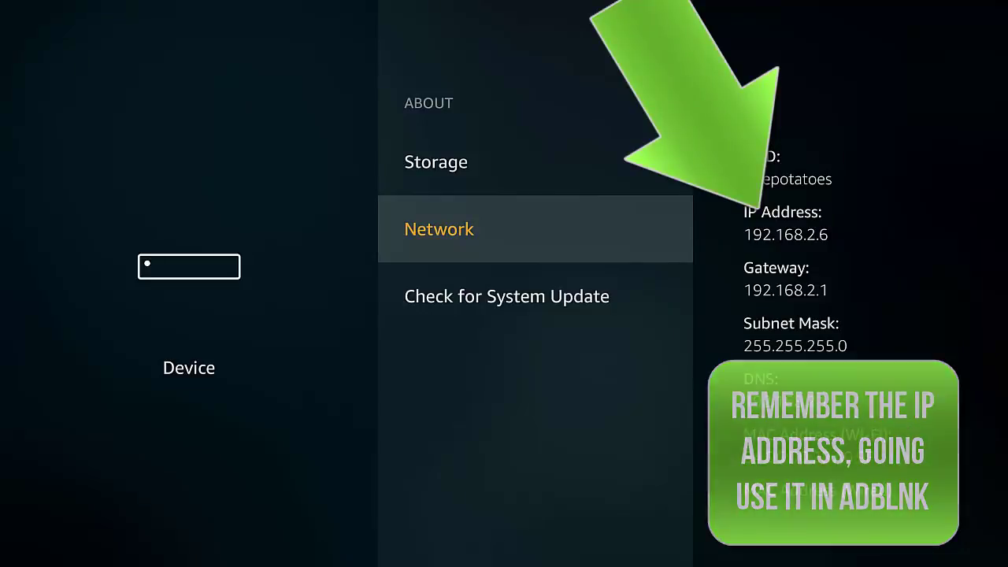
key("Escape")
key("Escape")
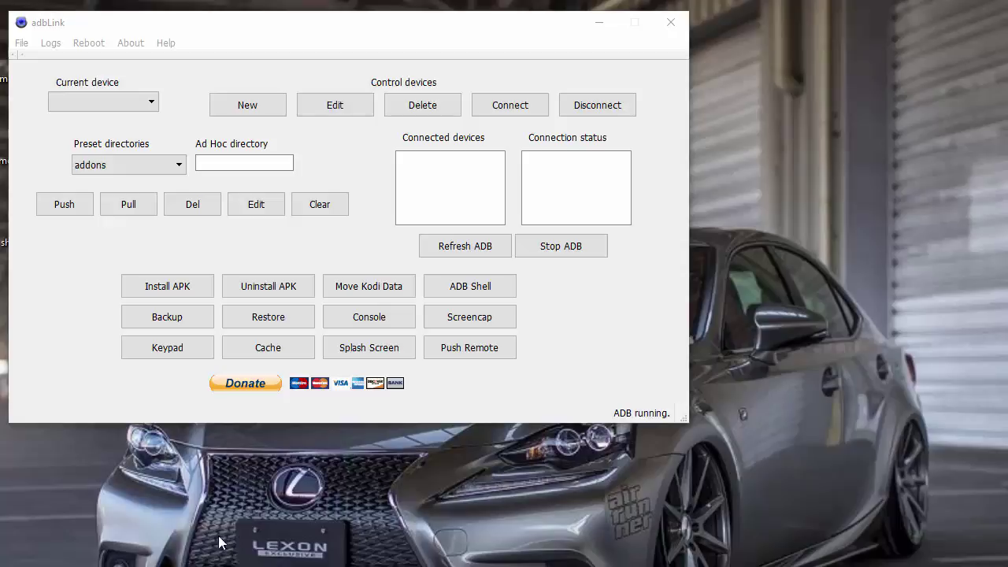
Switch to adbLink, save a new device record with description MYFIRESTICK and address 192.168.2.6, and connect to it
left_click(231, 114)
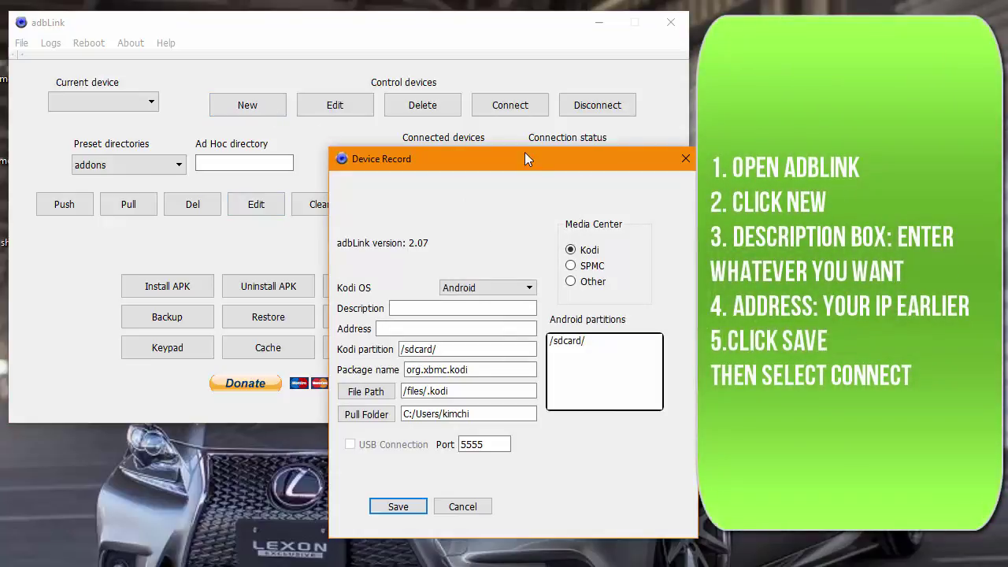
left_click_drag(520, 161, 371, 85)
left_click(295, 234)
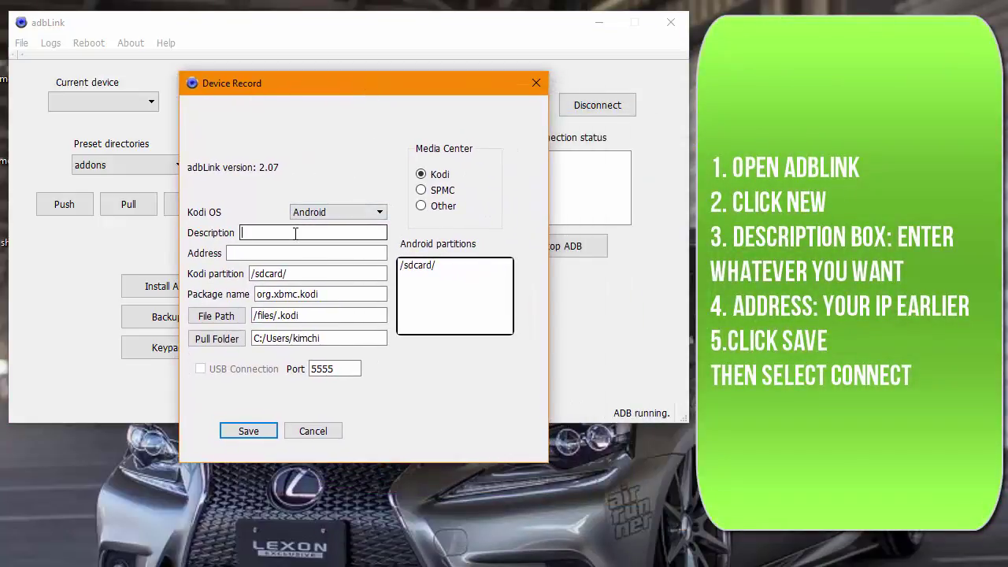
type("MYFIRESTICK")
key("Tab")
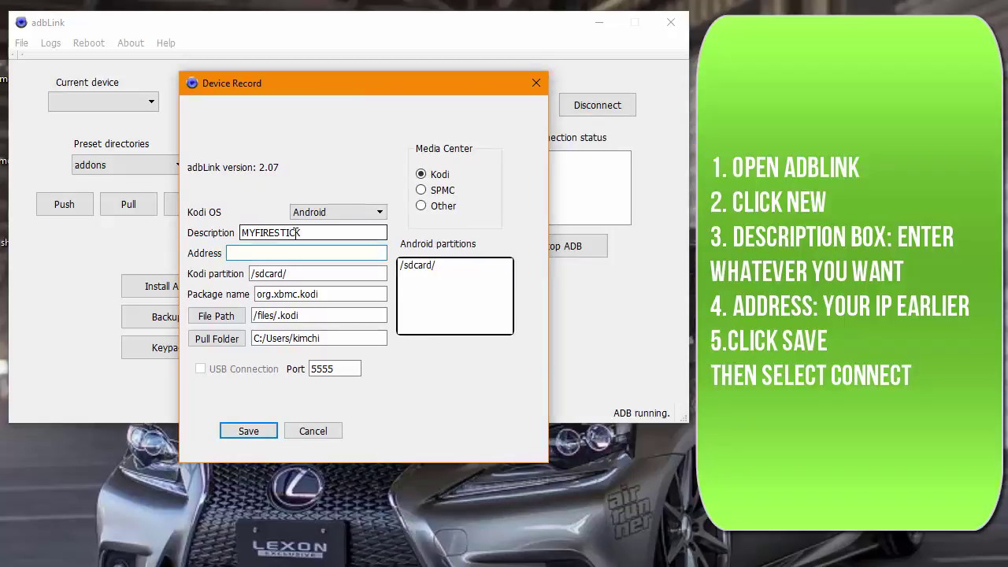
type("192.168.2.6")
left_click_drag(228, 254, 289, 255)
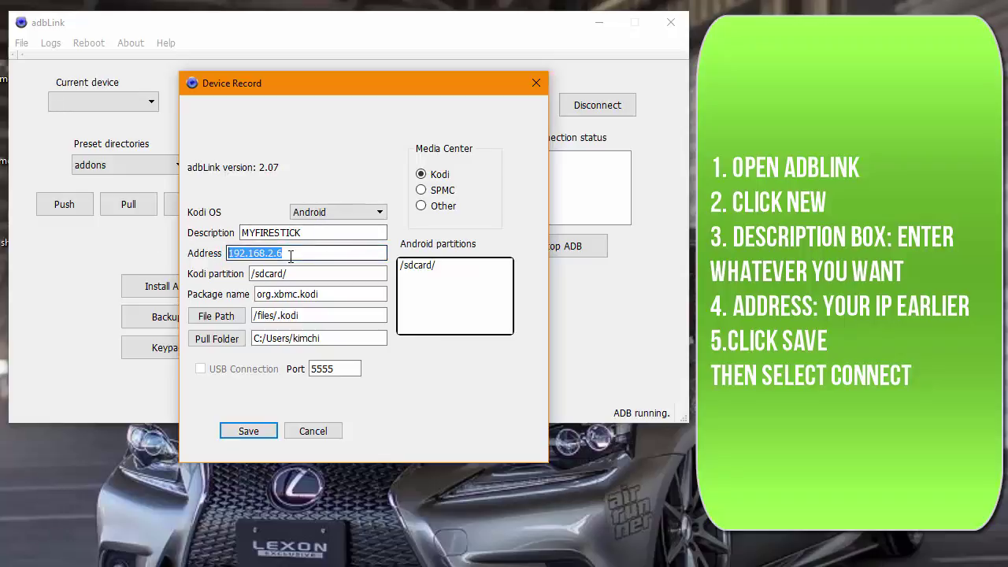
left_click(290, 254)
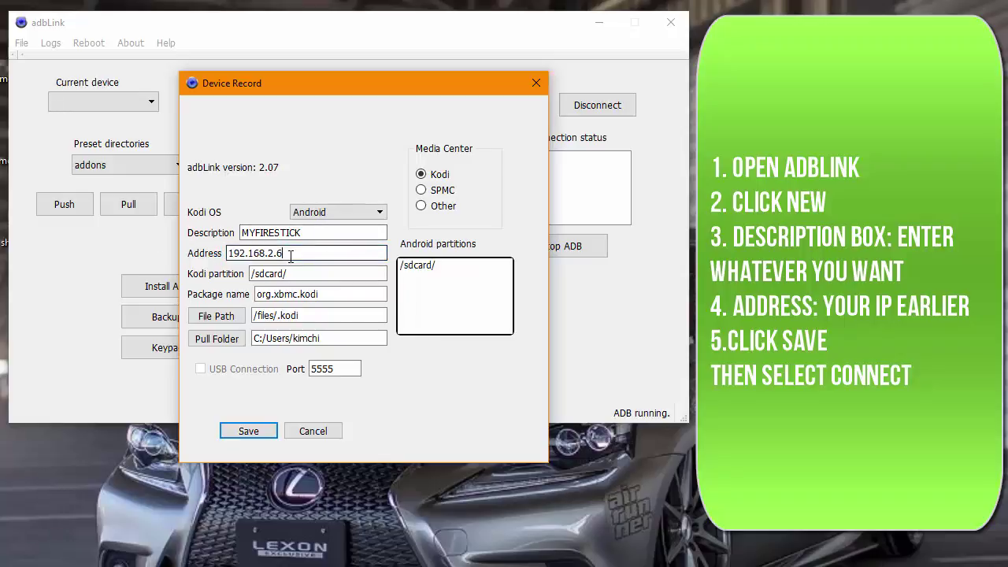
left_click(265, 433)
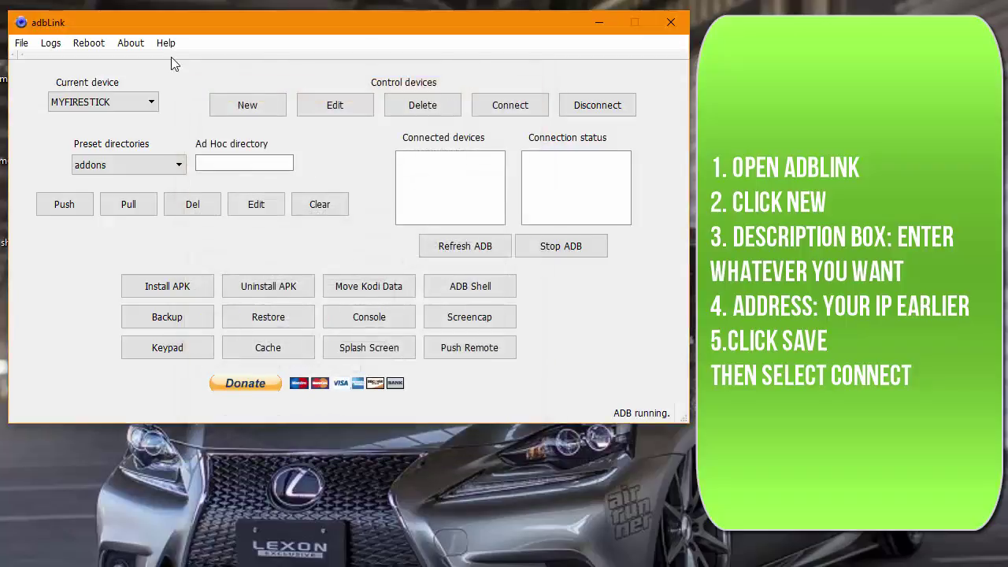
left_click(521, 103)
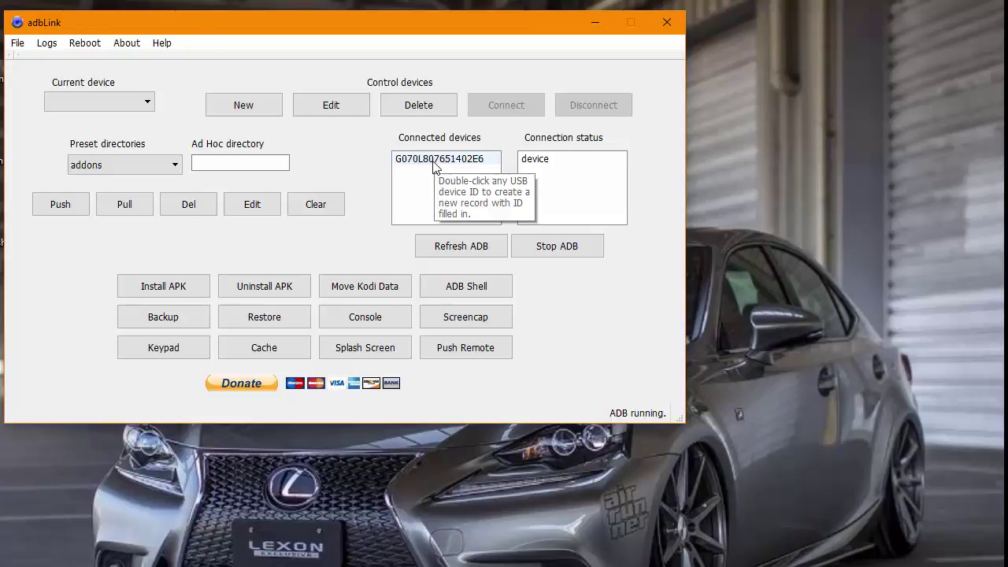
Create a device record from the connected USB device's ID, with MYFIRESTICK as the description, and save it
double_click(432, 167)
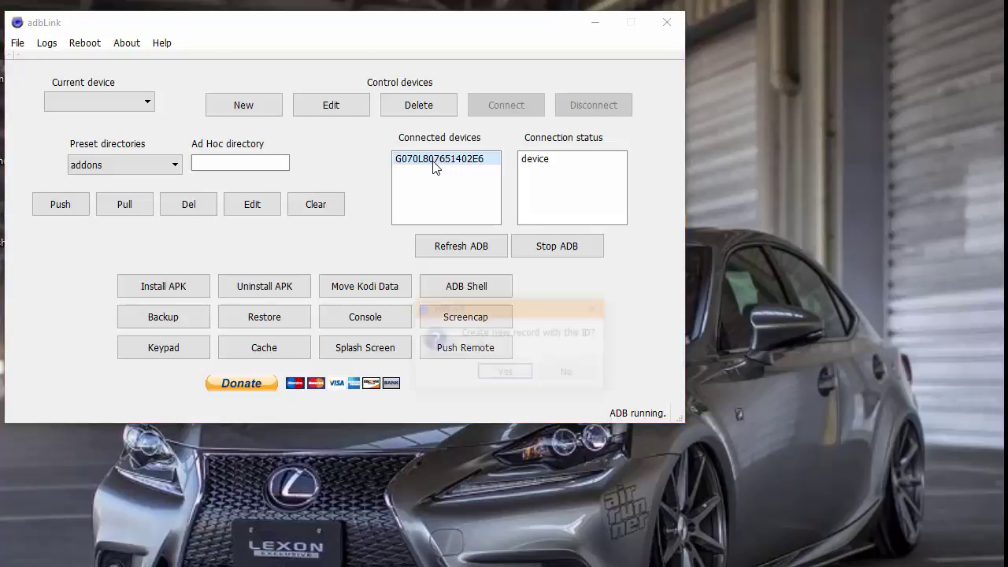
left_click_drag(502, 319, 242, 203)
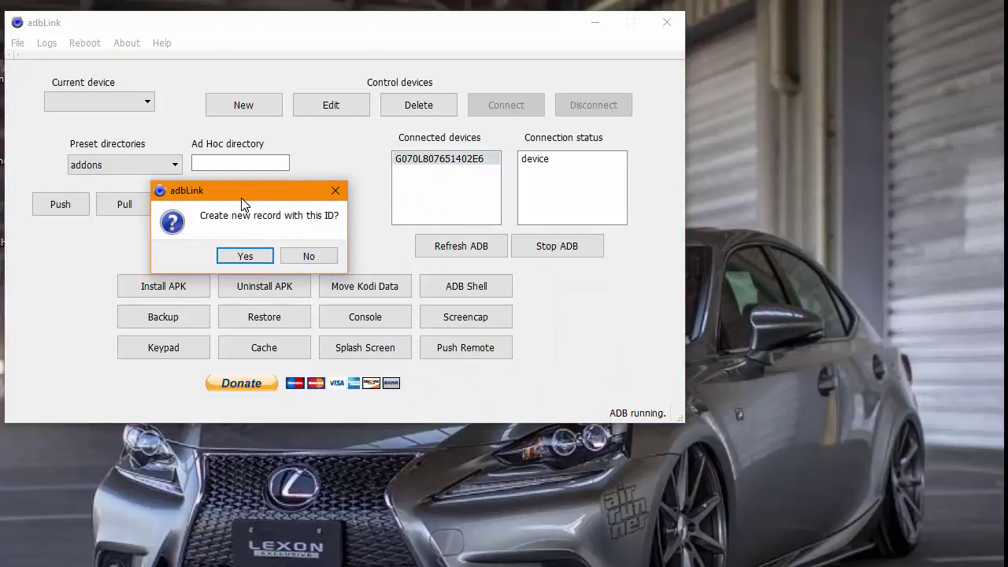
left_click(245, 256)
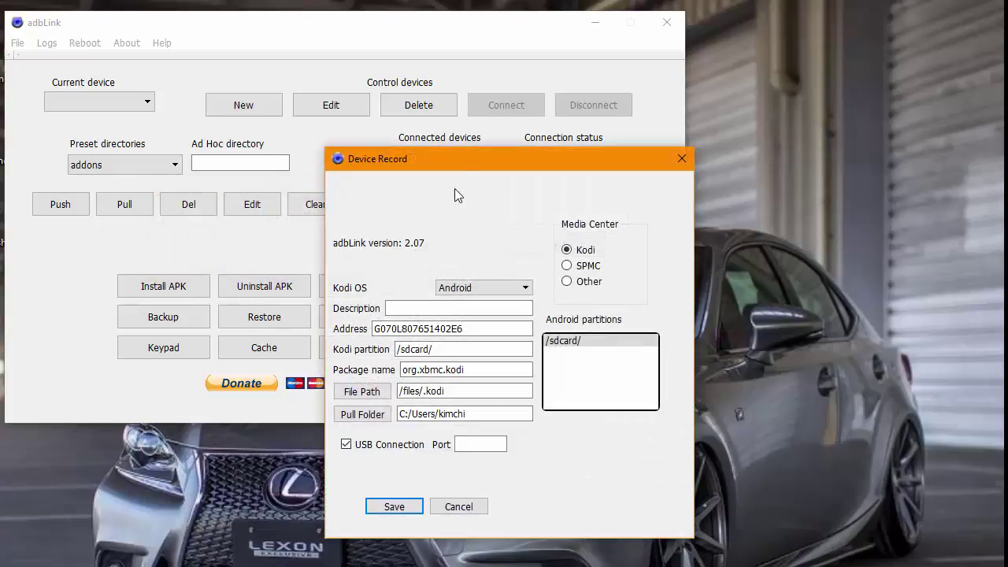
left_click_drag(389, 155, 33, 29)
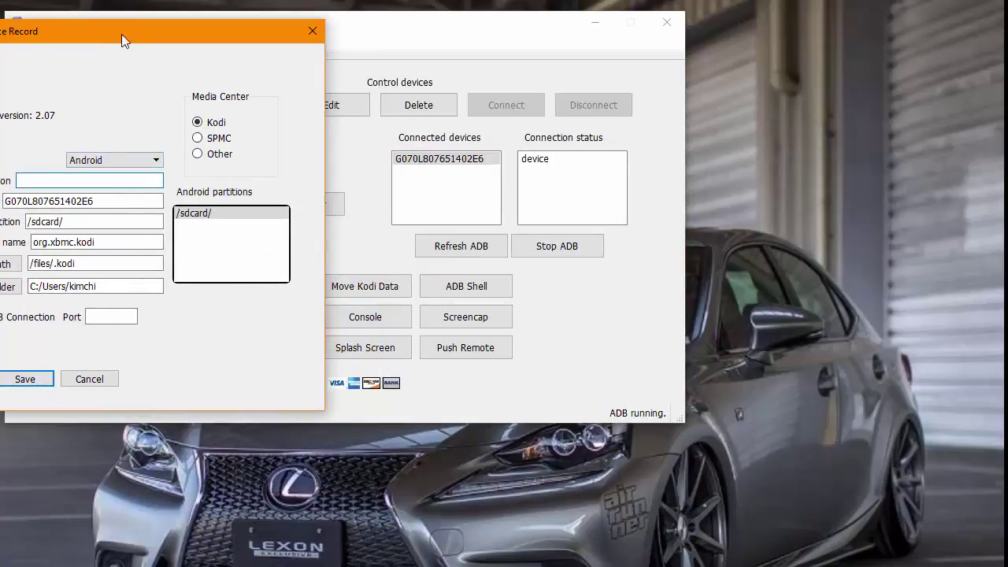
left_click_drag(123, 32, 171, 37)
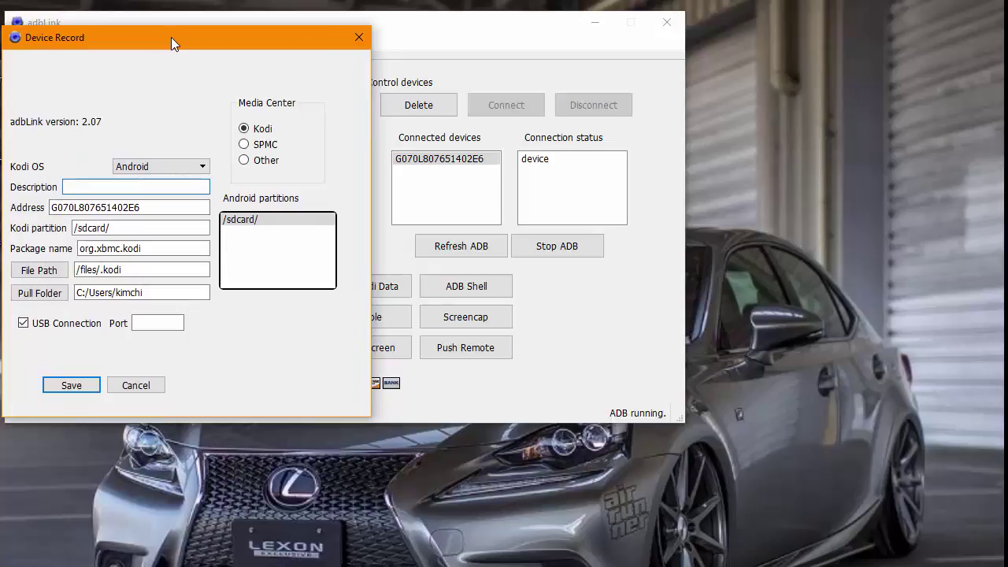
type("MYFIRESTICK")
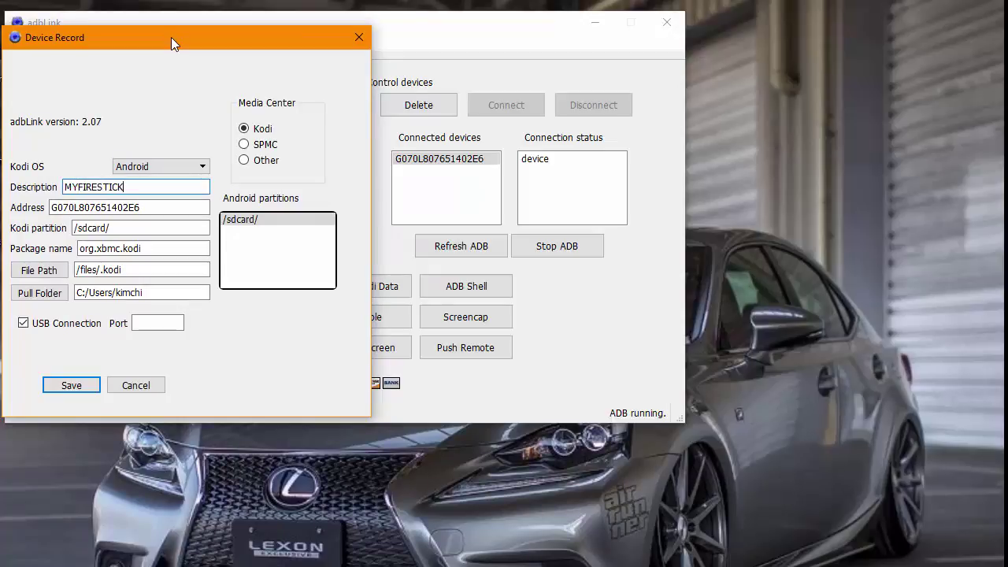
left_click(83, 387)
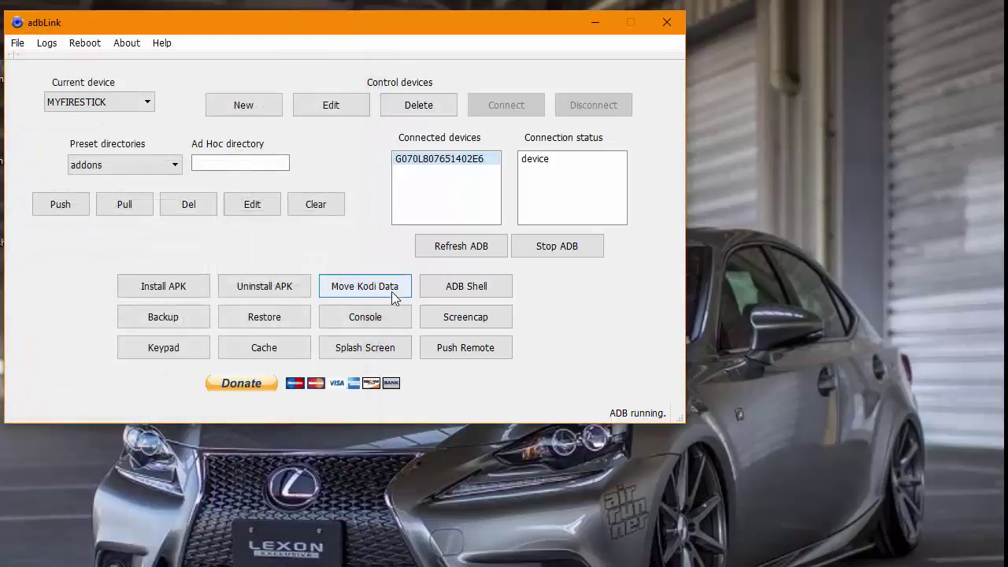
Install the kodi-17.0-Krypton-armeabi-v7a, mobdro-2.0.30, mousetoggle and ShowBox APKs together on the connected USB device
left_click(442, 166)
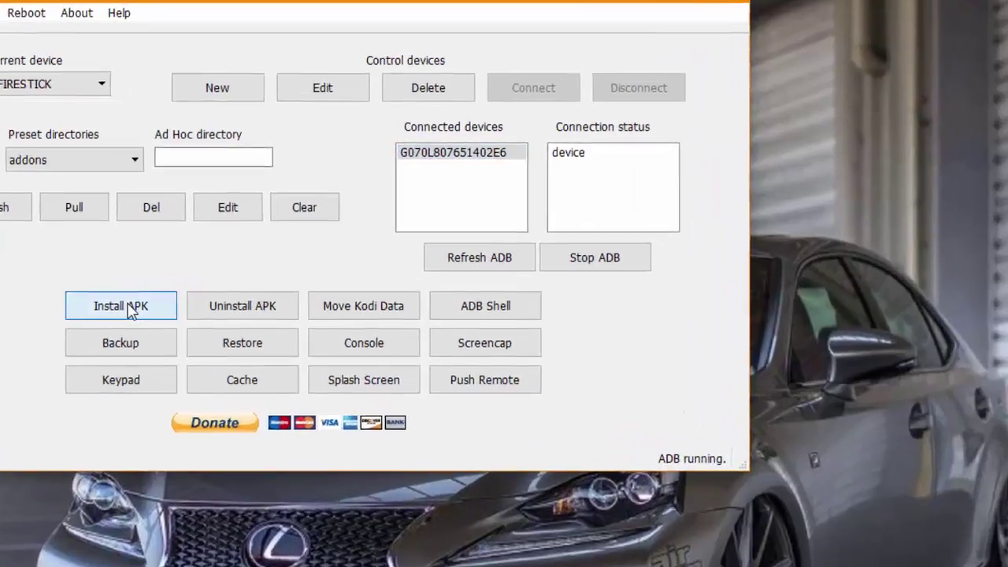
left_click(130, 311)
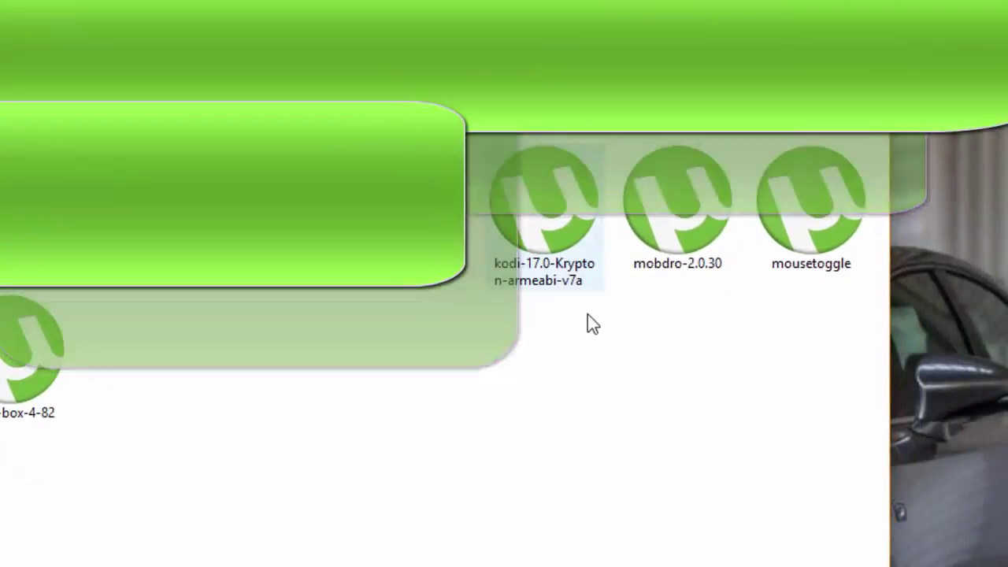
left_click(559, 224)
left_click(667, 213, "ctrl")
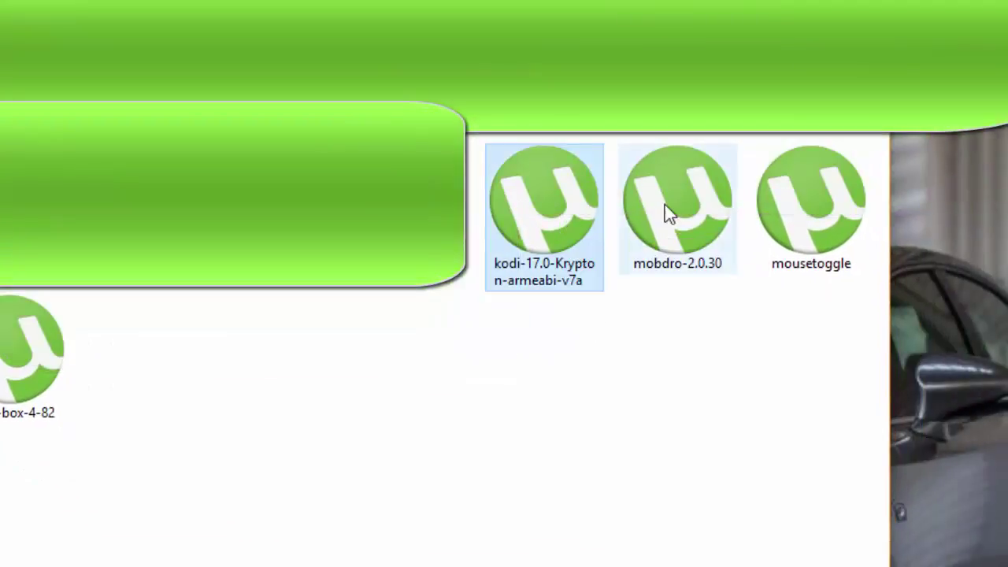
left_click(804, 216, "ctrl")
left_click(30, 347, "ctrl")
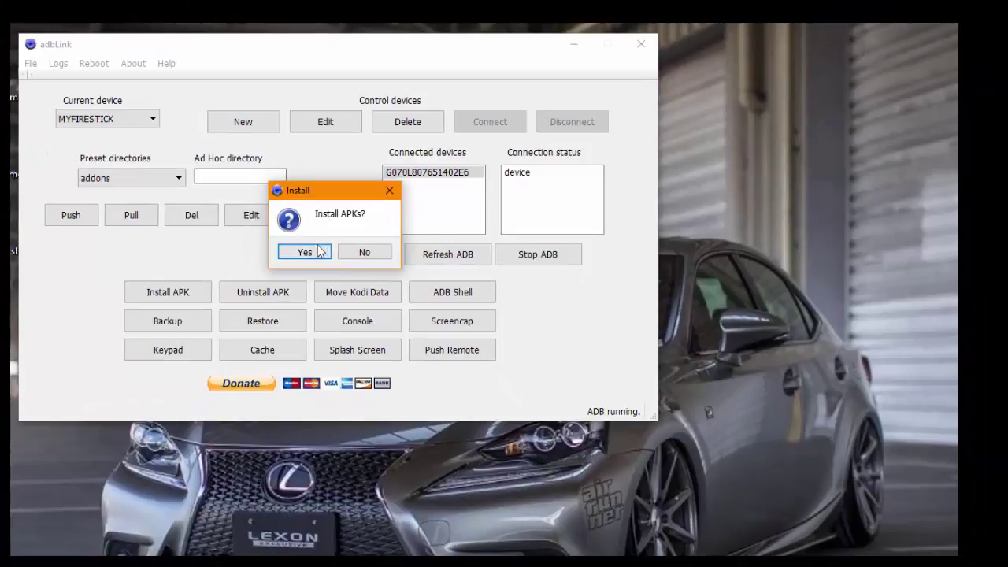
left_click(305, 252)
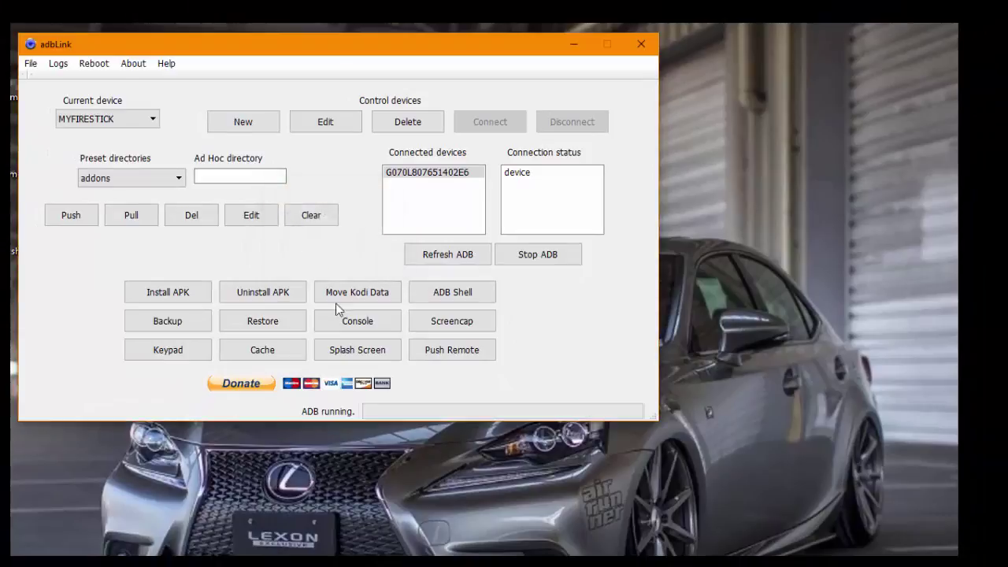